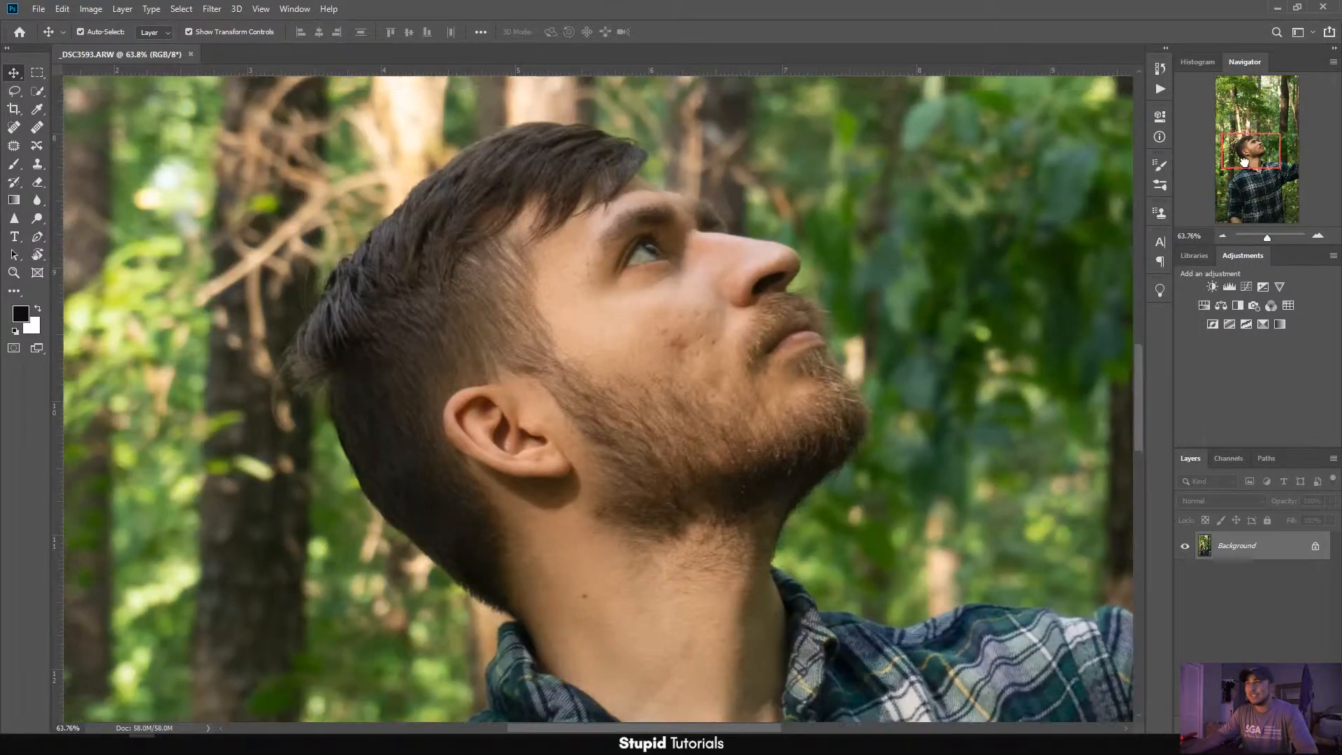
pyautogui.moveTo(1244, 162); pyautogui.dragTo(1252, 156)
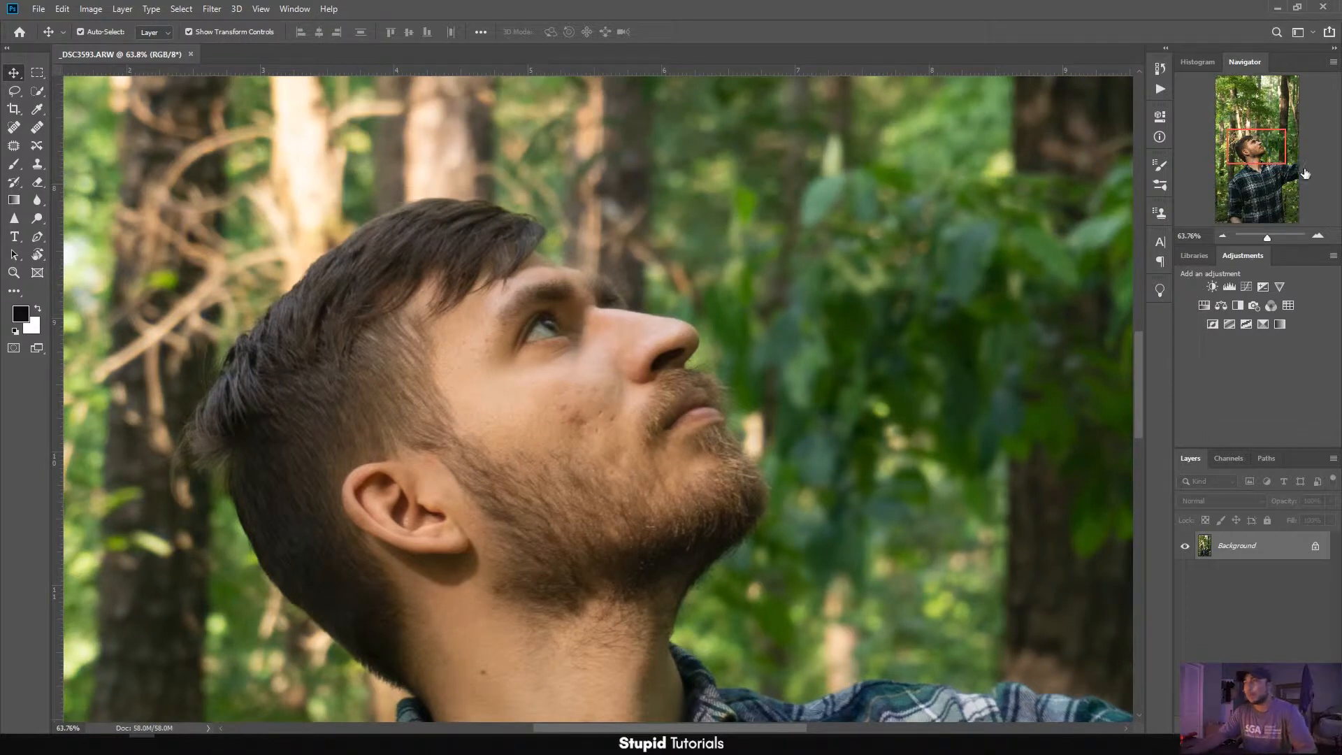
pyautogui.moveTo(1256, 242)
pyautogui.mouseDown()
pyautogui.moveTo(1244, 239)
pyautogui.moveTo(1270, 241)
pyautogui.mouseUp()
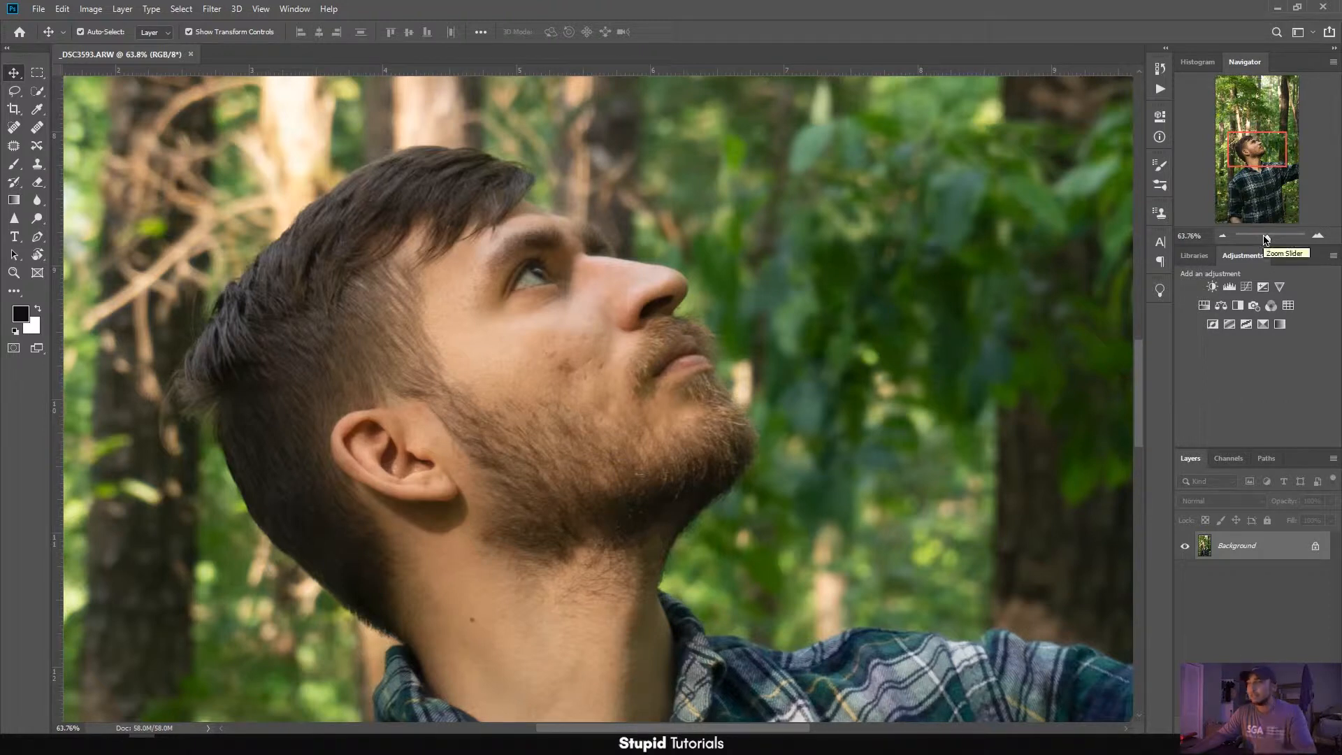
pyautogui.moveTo(1254, 184); pyautogui.dragTo(1251, 155)
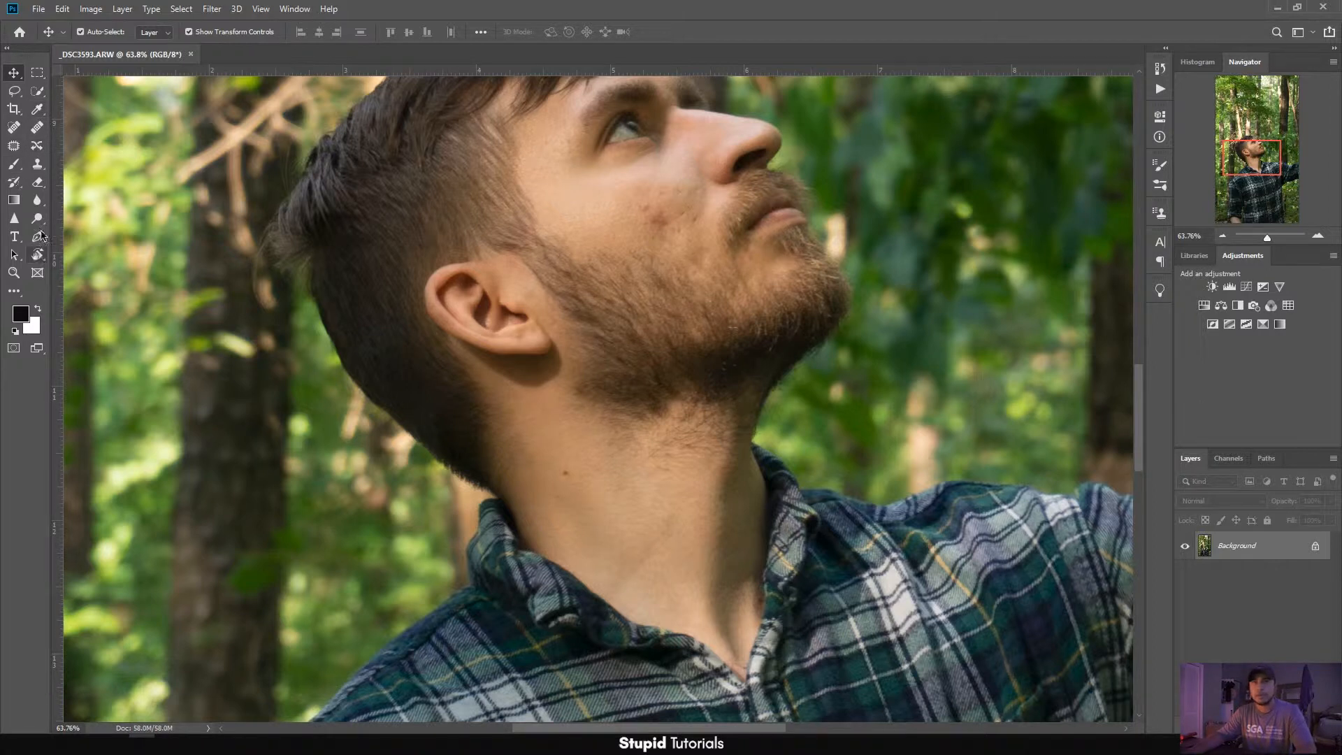
# - Activate the Pen tool in Path mode and widen the side panel column
pyautogui.click(38, 235)
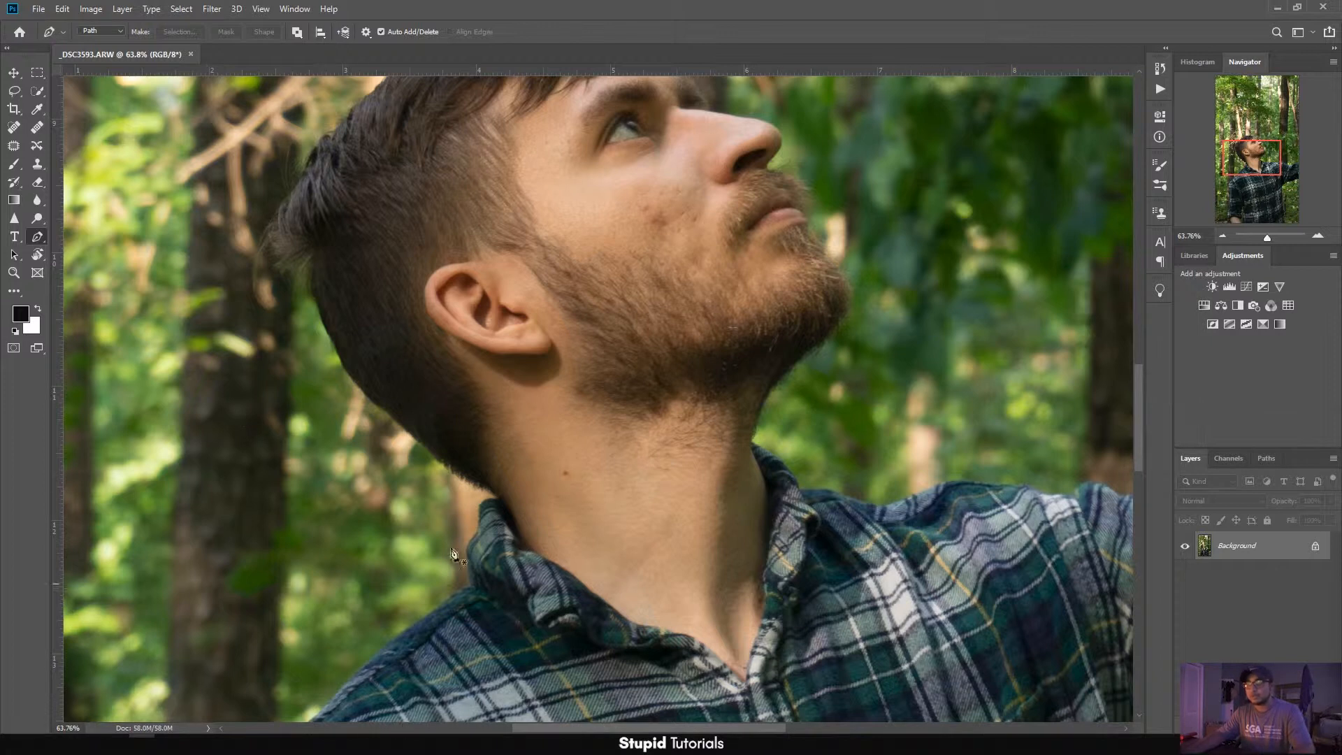
pyautogui.scroll(3, 479, 481)
pyautogui.scroll(1, 479, 478)
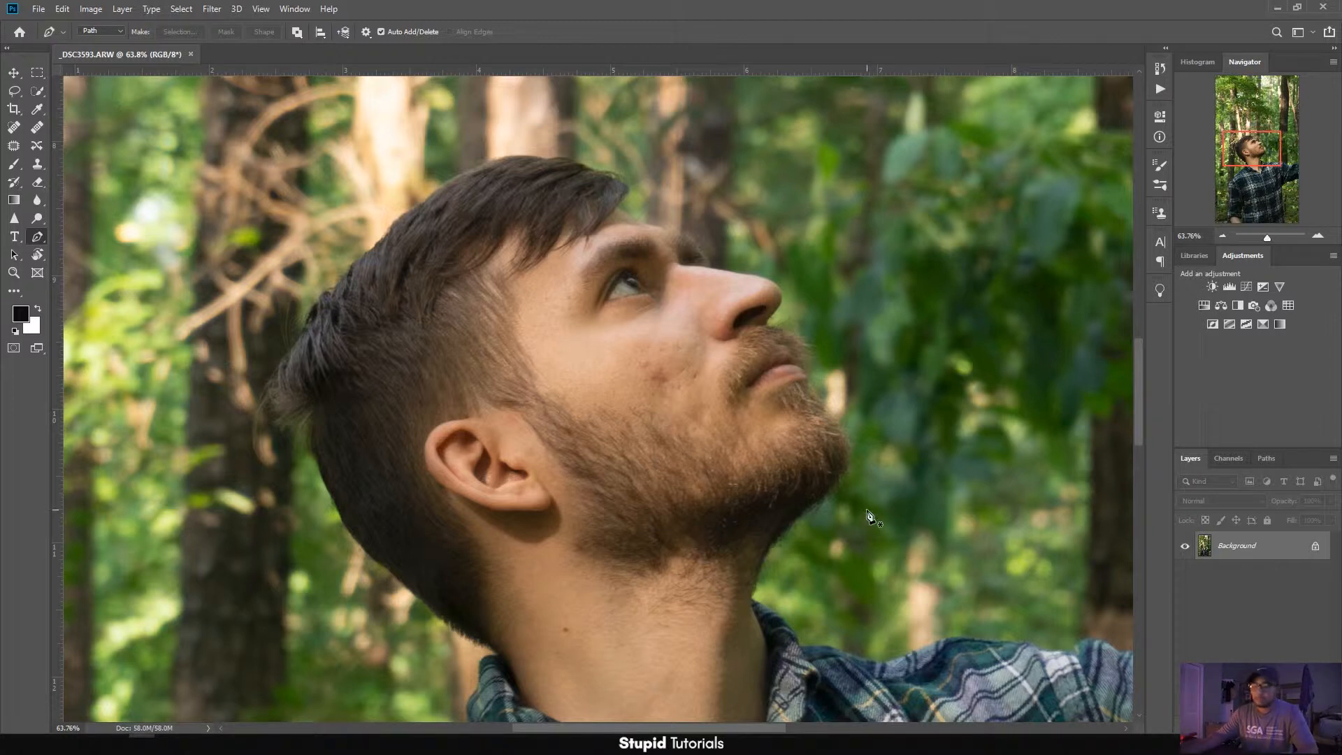
pyautogui.scroll(-3, 944, 517)
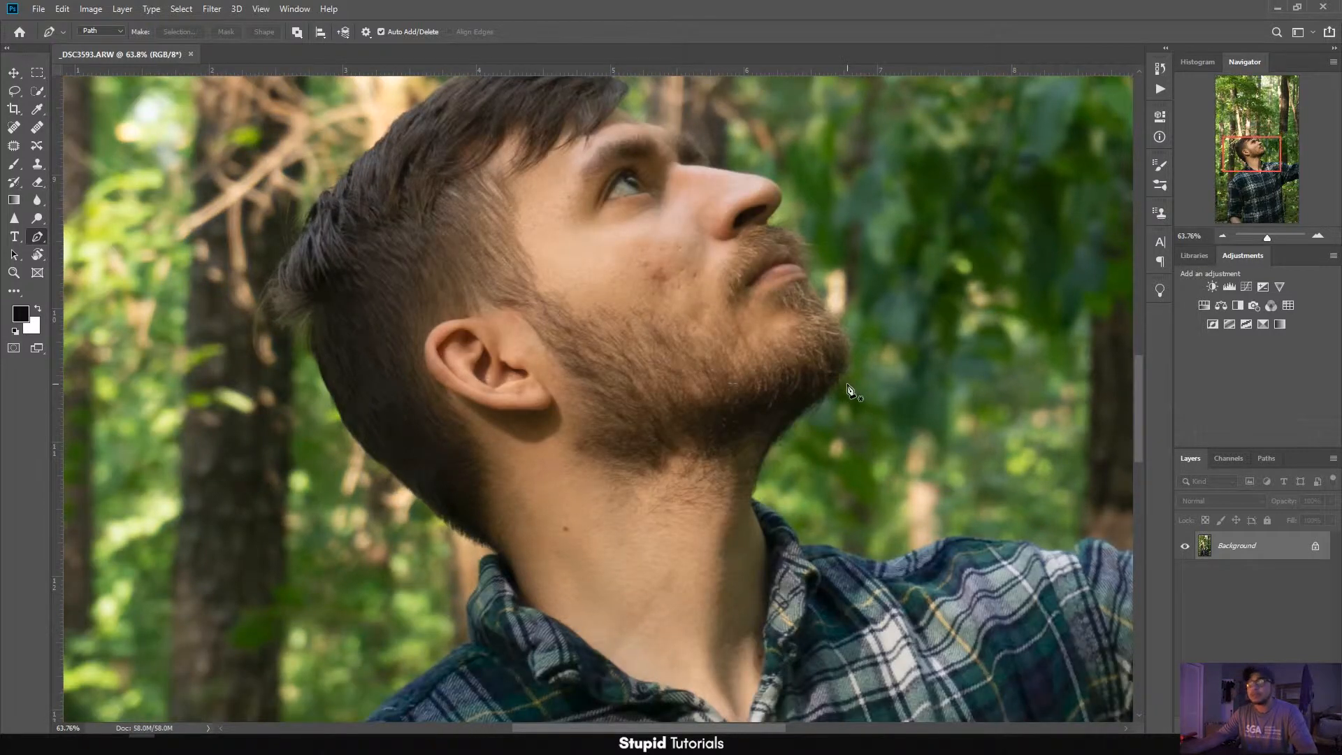
pyautogui.scroll(2, 769, 448)
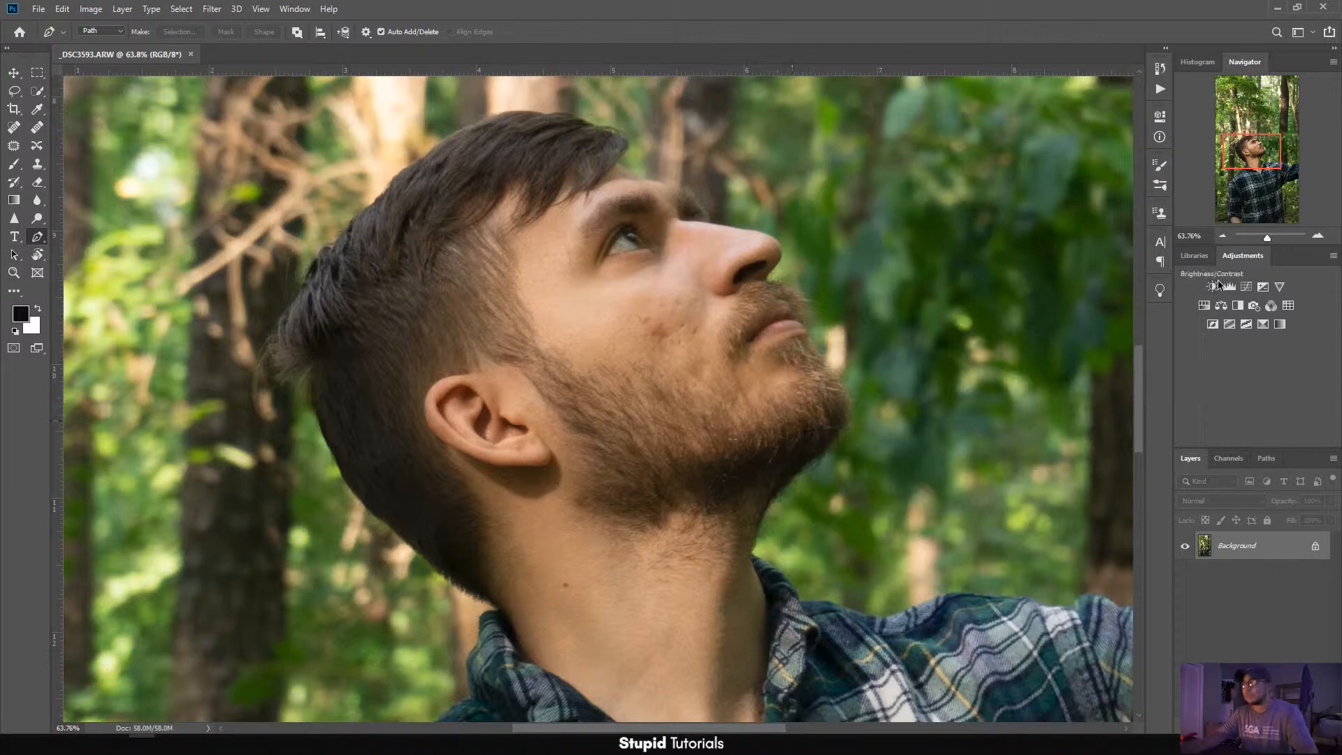
pyautogui.moveTo(1268, 238); pyautogui.dragTo(1273, 238)
pyautogui.moveTo(1252, 149); pyautogui.dragTo(1262, 158)
pyautogui.moveTo(1274, 237); pyautogui.dragTo(1265, 239)
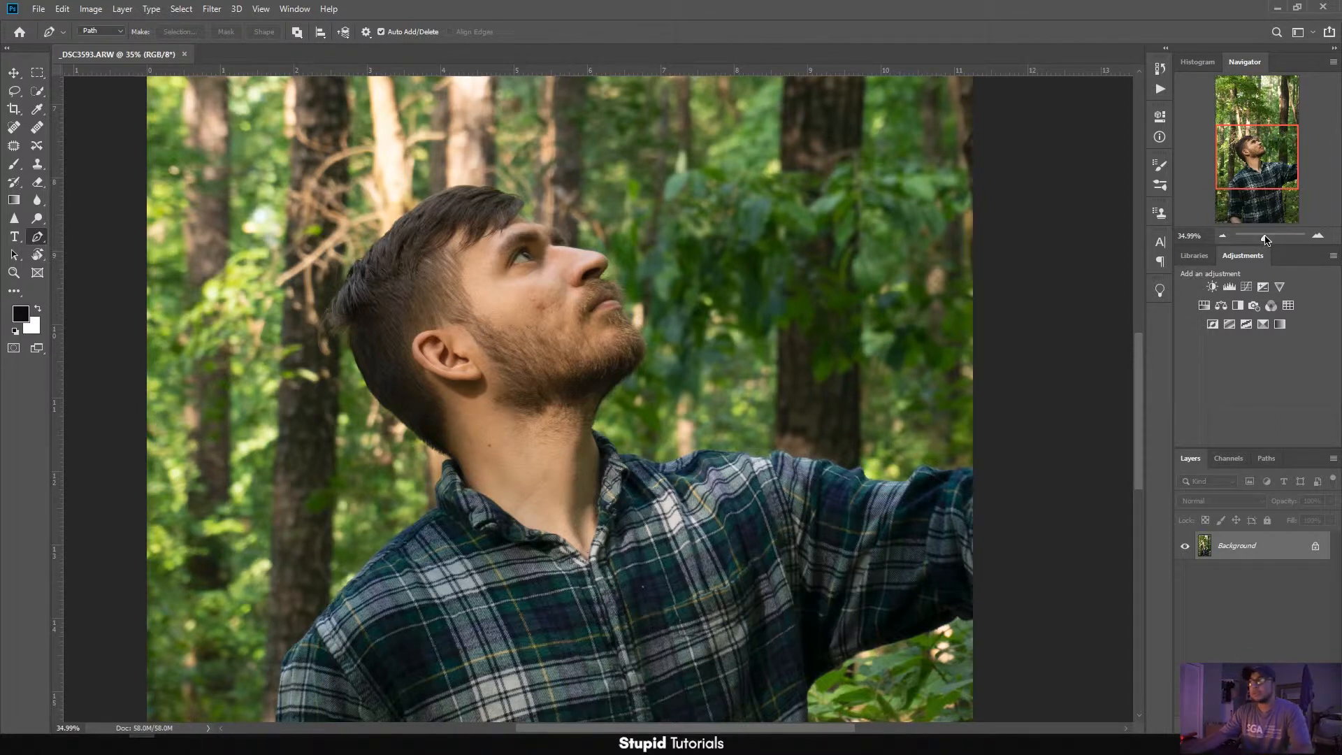
pyautogui.moveTo(1265, 239); pyautogui.dragTo(1268, 239)
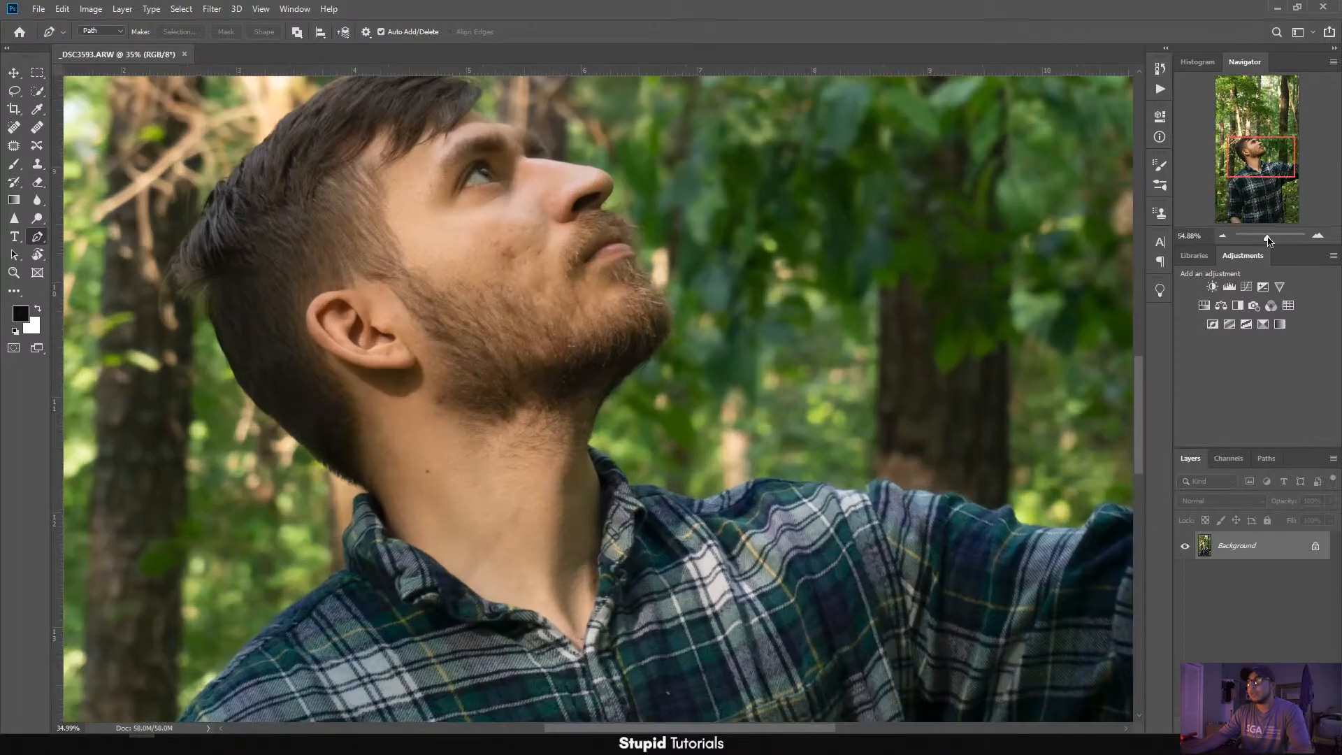
pyautogui.moveTo(1173, 188); pyautogui.dragTo(1092, 200)
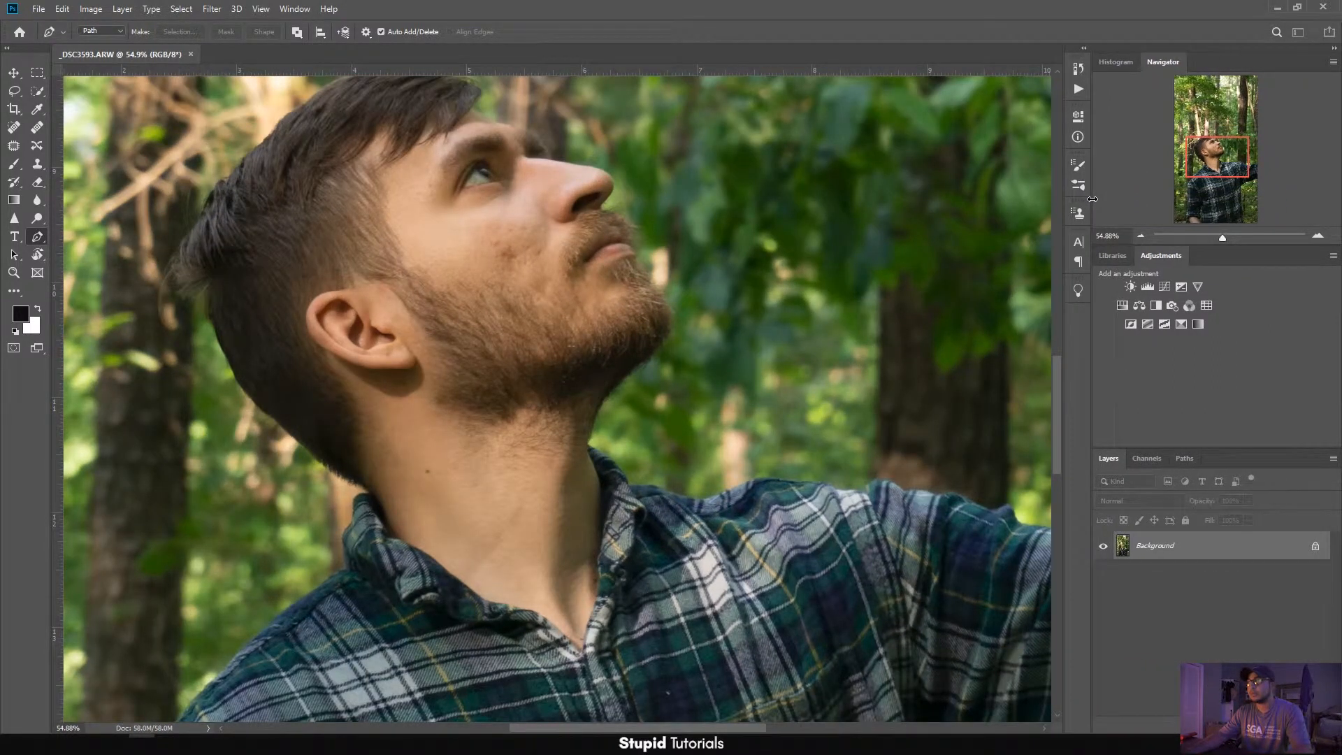
# - Start a path beneath the man's chin and curve it down along the beard and throat to the shirt collar
pyautogui.scroll(-2, 533, 392)
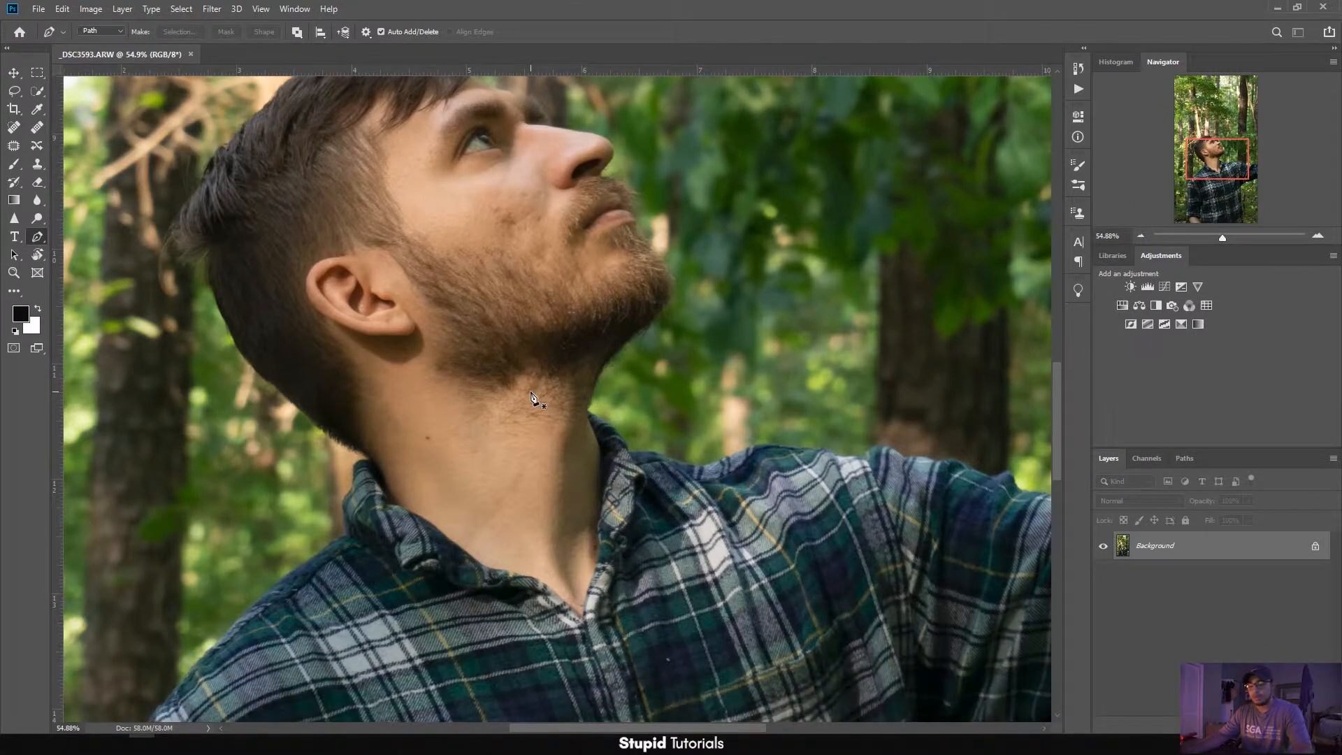
pyautogui.scroll(6, 532, 396)
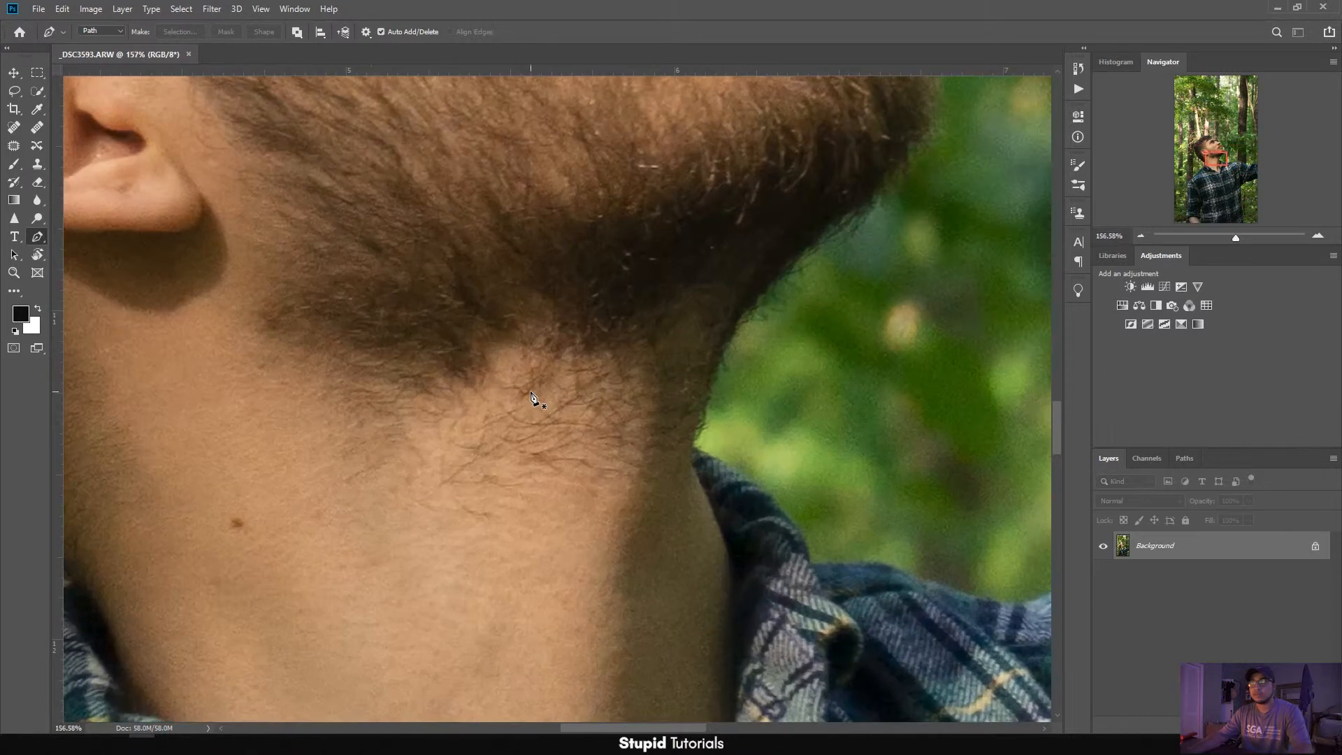
pyautogui.scroll(-3, 686, 611)
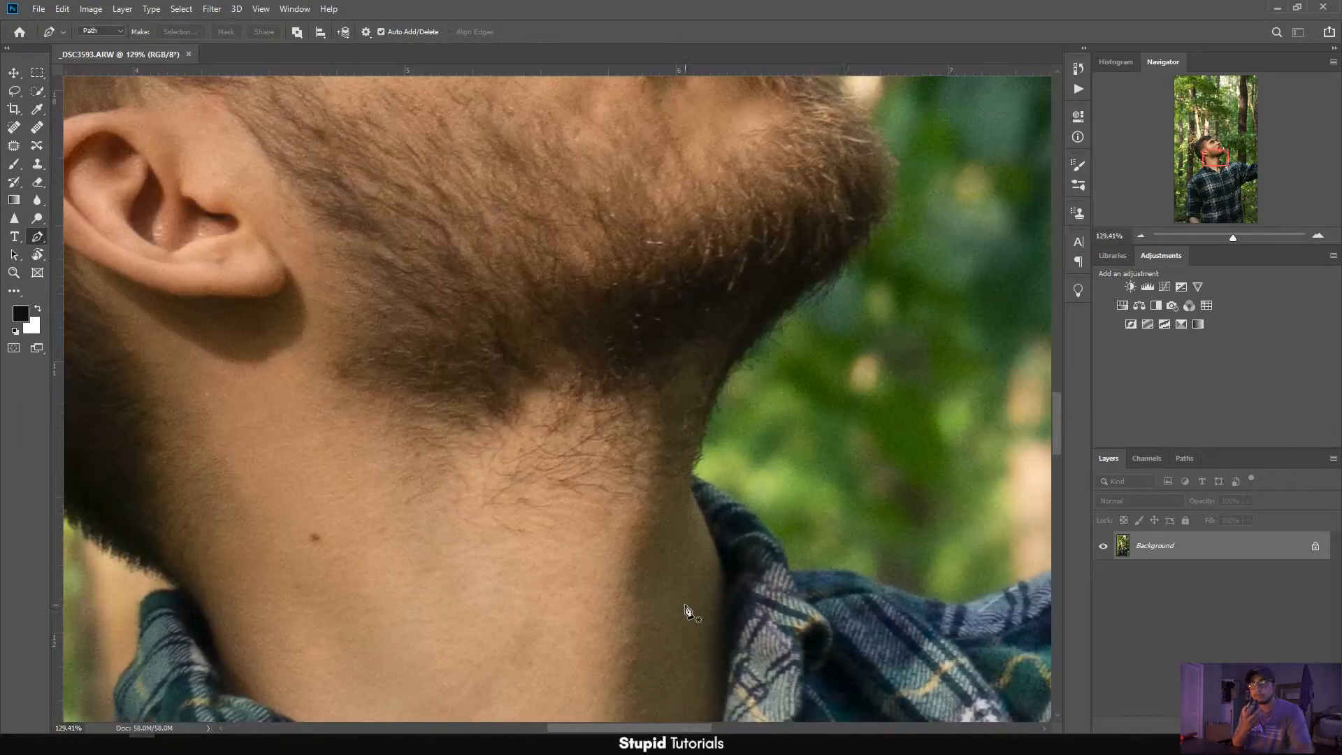
pyautogui.scroll(-2, 685, 611)
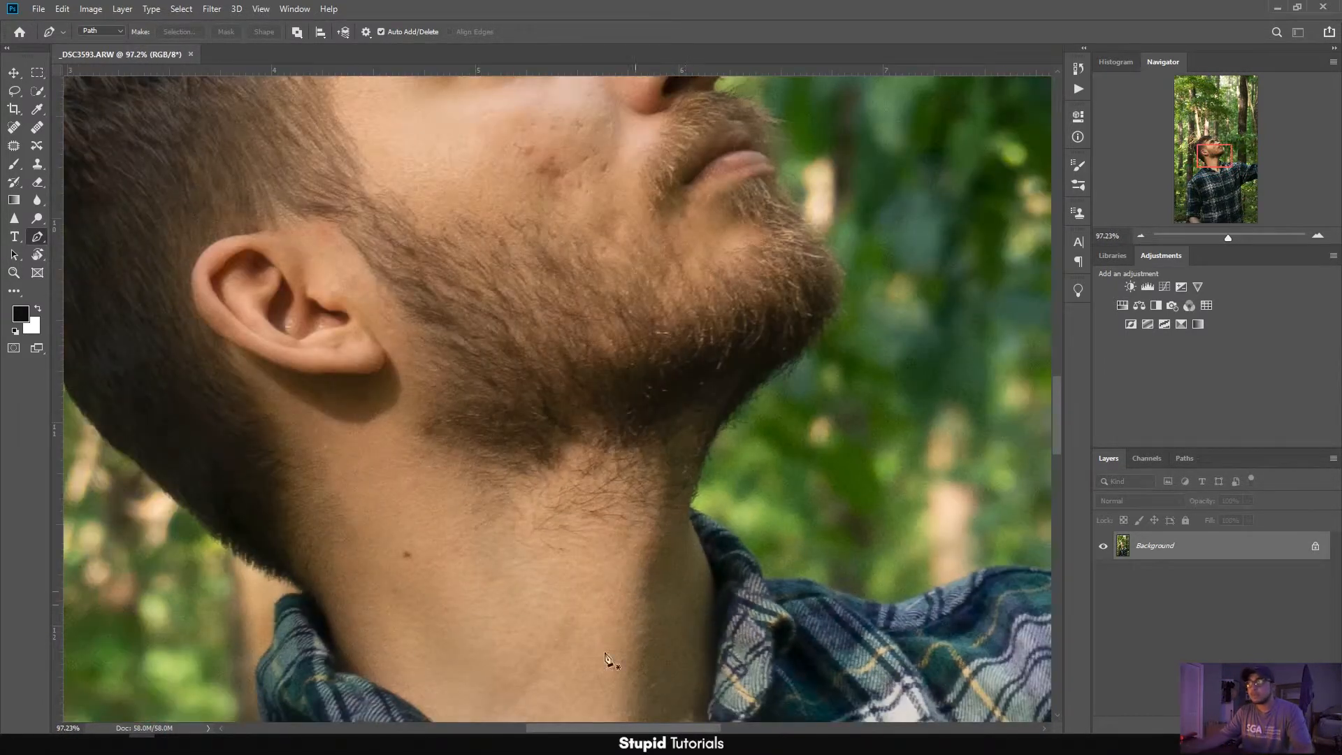
pyautogui.scroll(3, 818, 328)
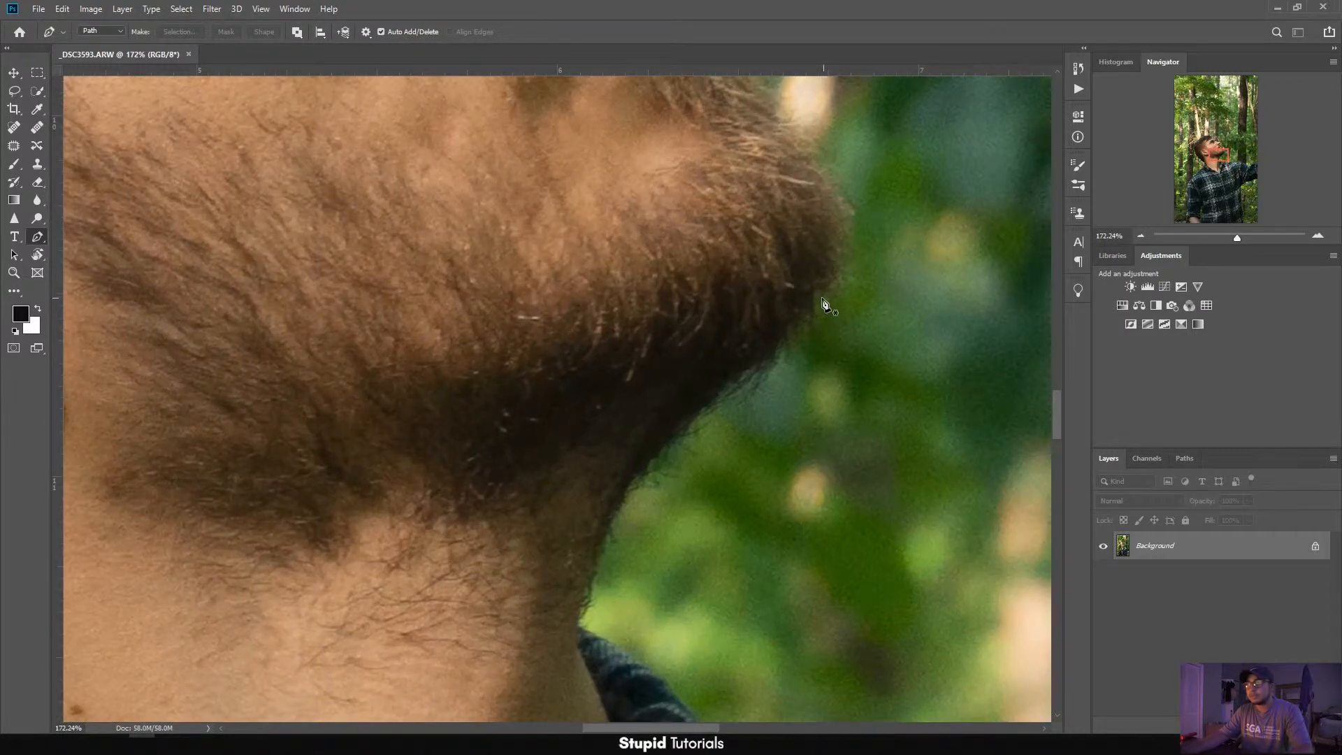
pyautogui.click(823, 298)
pyautogui.moveTo(779, 345); pyautogui.dragTo(725, 390)
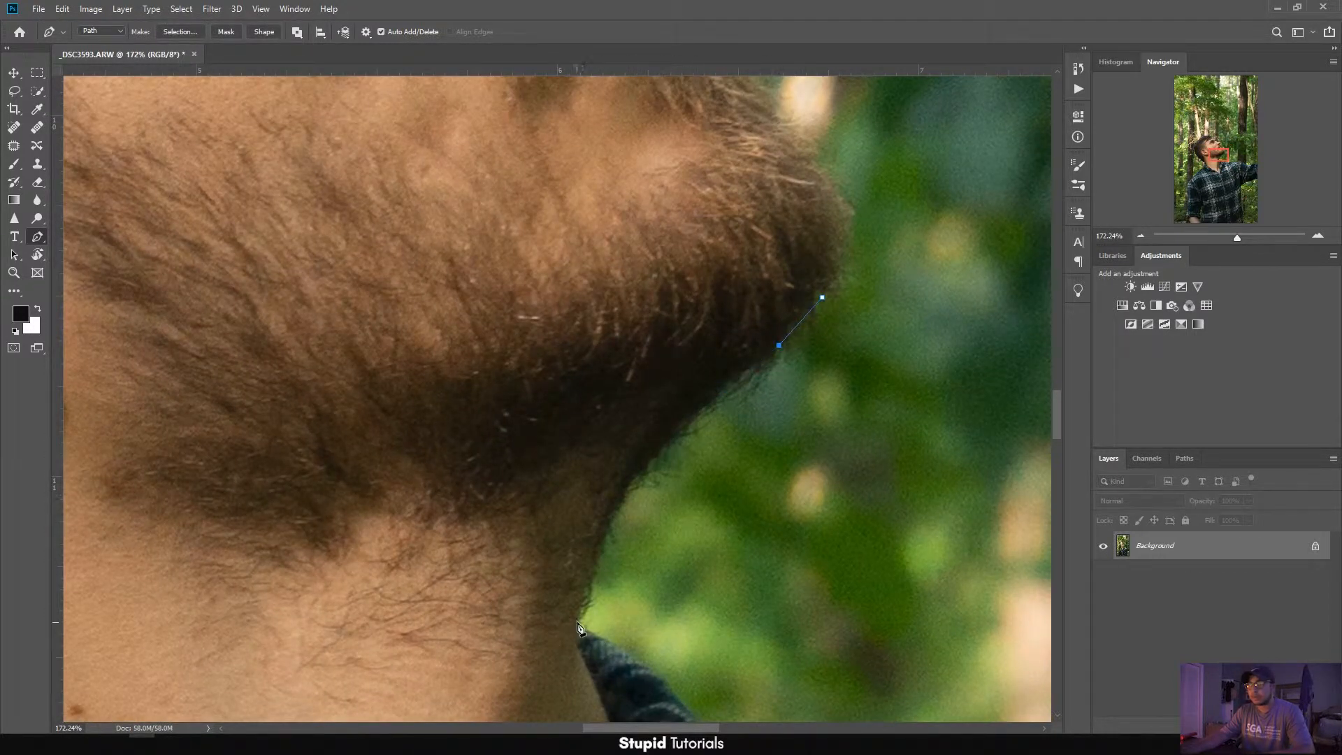
pyautogui.moveTo(579, 627)
pyautogui.mouseDown()
pyautogui.moveTo(579, 699)
pyautogui.moveTo(570, 4)
pyautogui.moveTo(578, 225)
pyautogui.moveTo(551, 236)
pyautogui.moveTo(520, 649)
pyautogui.moveTo(579, 654)
pyautogui.mouseUp()
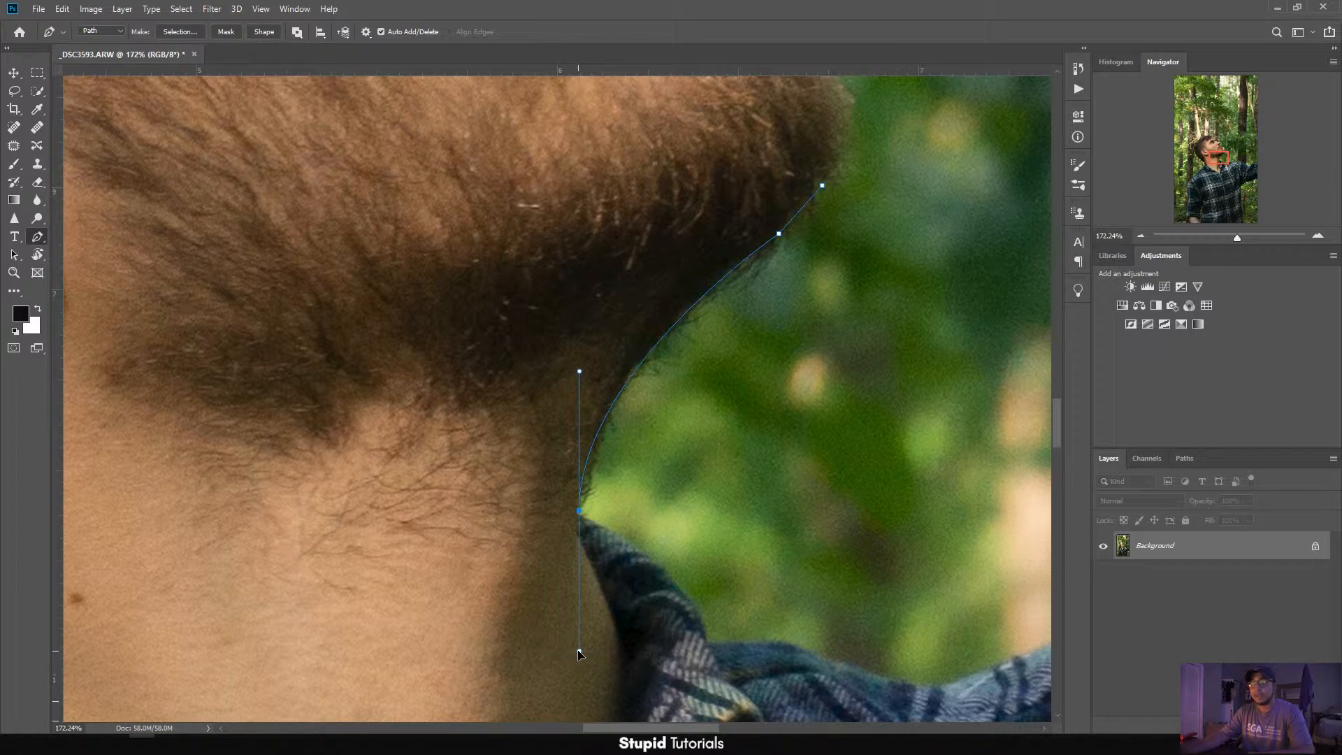
# - Extend the path across the neck to the nape and curve it up the hairline, removing the last anchor's outgoing handle
pyautogui.scroll(-5, 437, 544)
pyautogui.scroll(6, 435, 540)
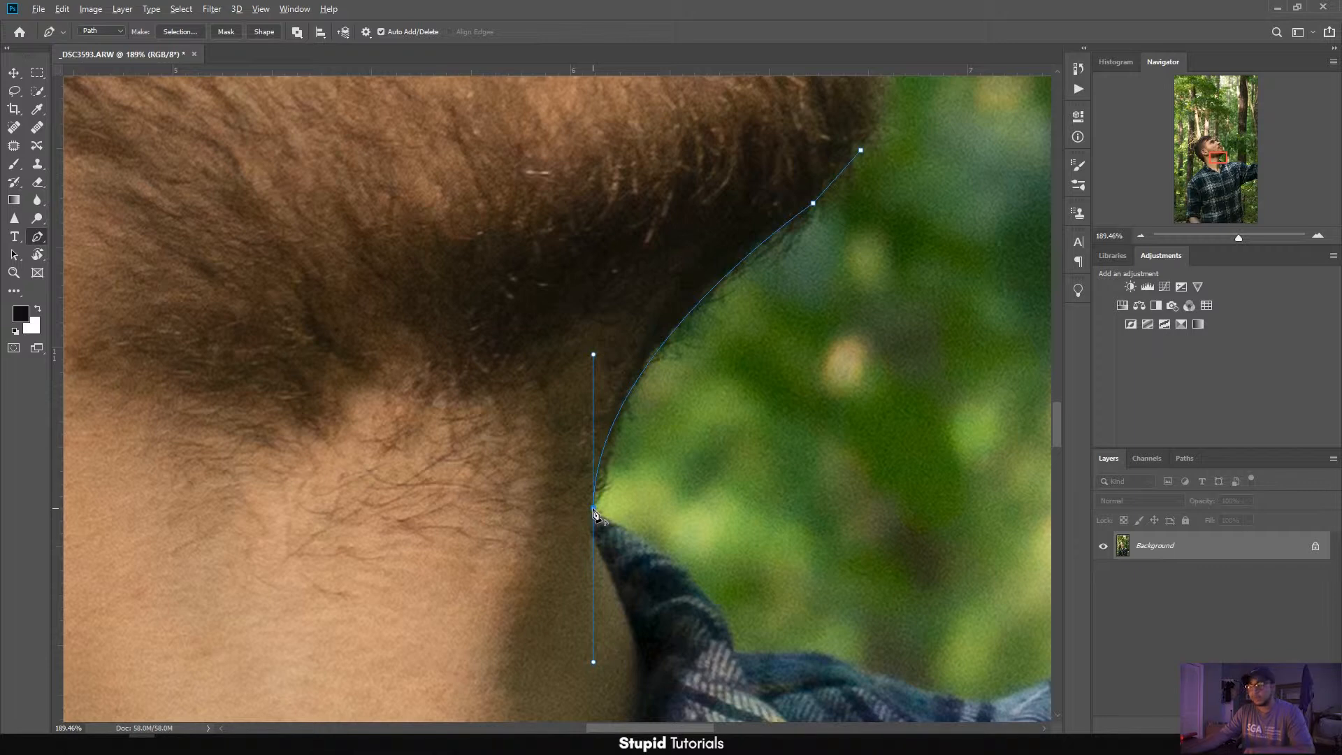
pyautogui.moveTo(593, 509); pyautogui.dragTo(465, 481)
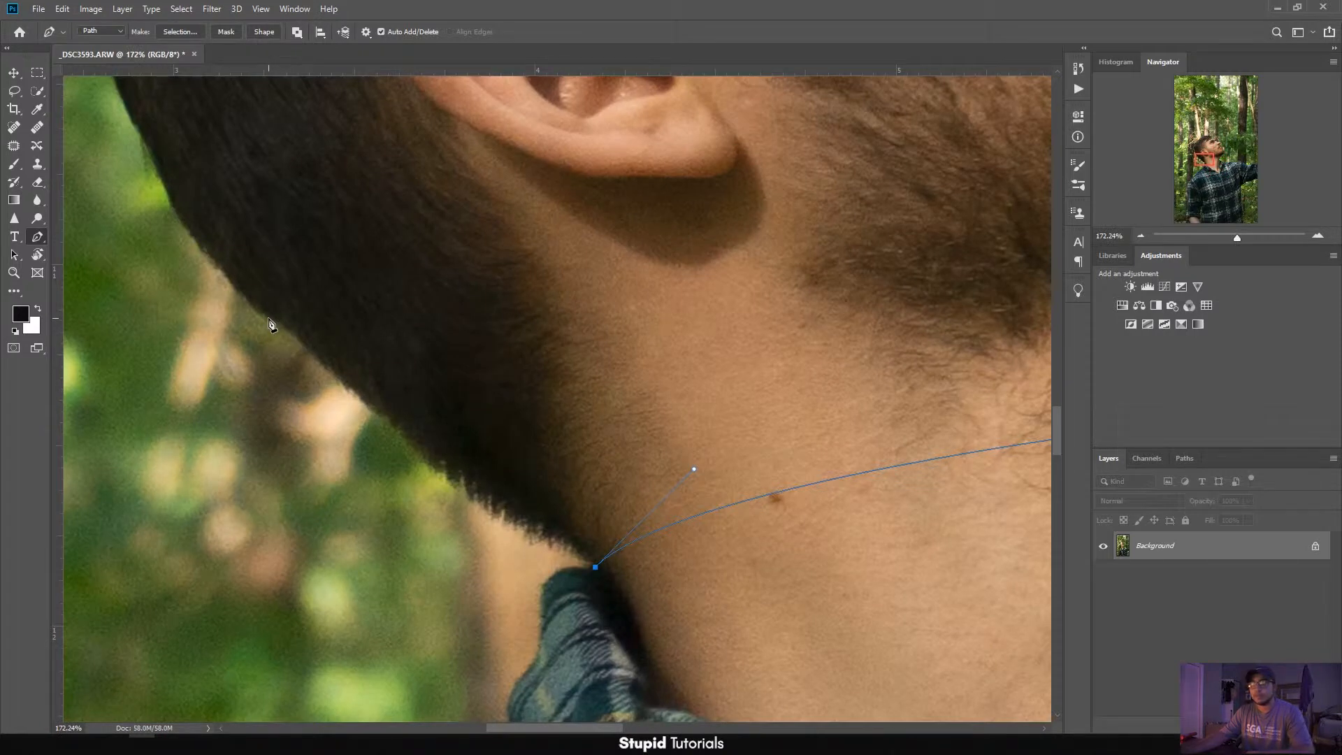
pyautogui.moveTo(284, 327); pyautogui.dragTo(190, 207)
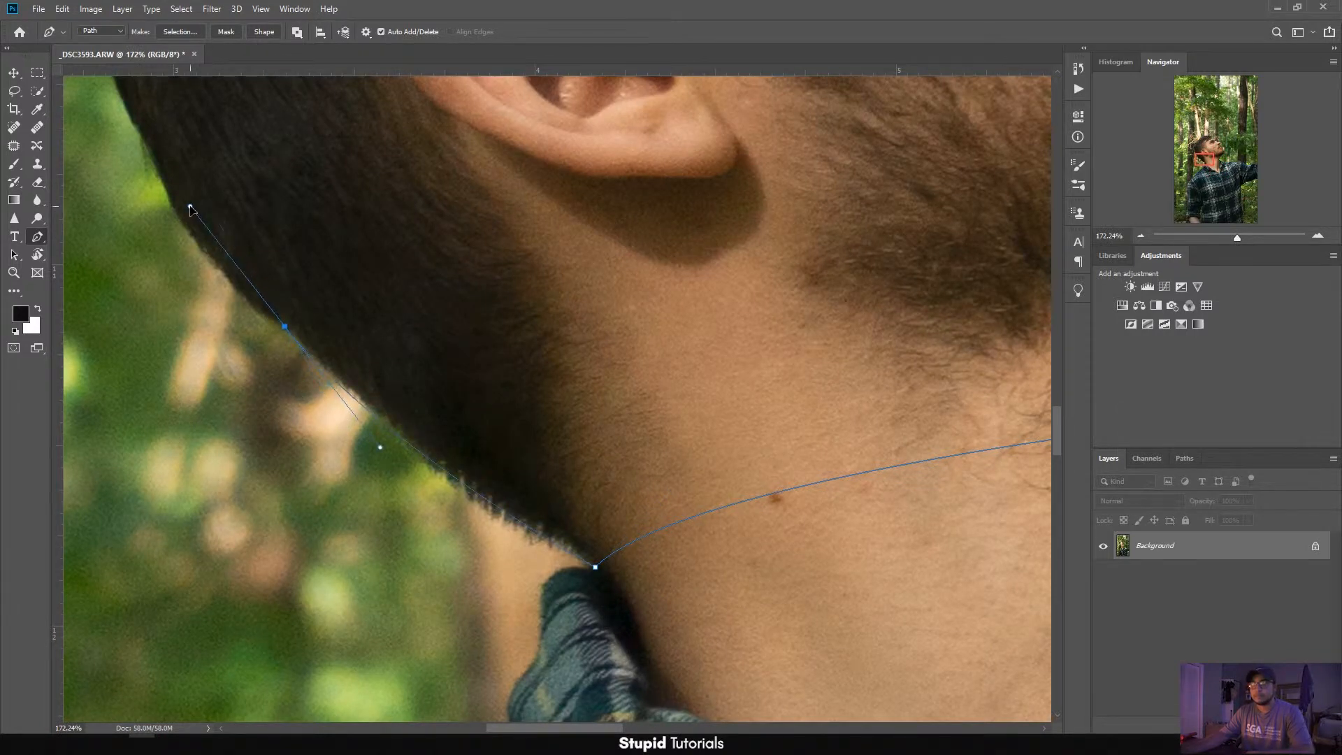
pyautogui.keyDown('alt'); pyautogui.click(284, 326); pyautogui.keyUp('alt')
pyautogui.scroll(3, 143, 320)
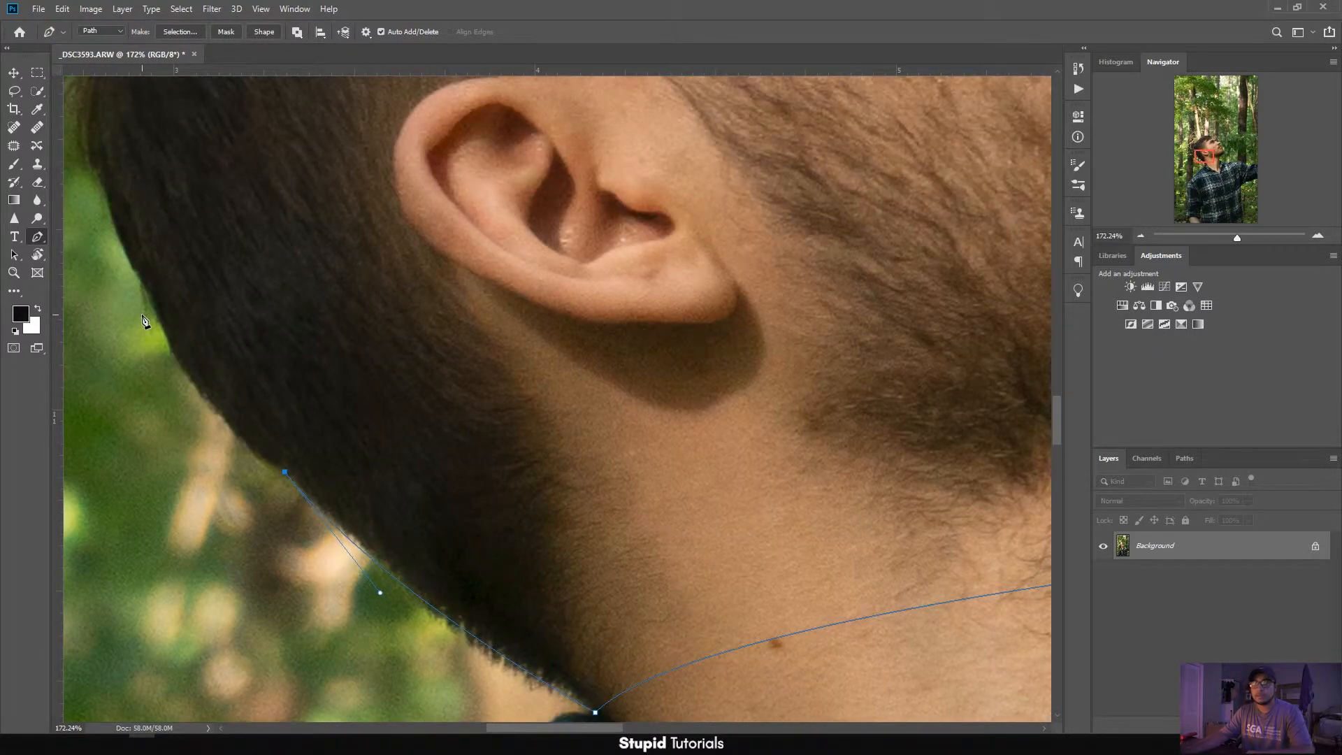
# - Continue the path up the back of the head and around the protruding tuft of hair
pyautogui.moveTo(148, 296); pyautogui.dragTo(120, 204)
pyautogui.moveTo(430, 147); pyautogui.dragTo(774, 509)
pyautogui.moveTo(437, 527); pyautogui.dragTo(439, 510)
pyautogui.click(406, 446)
pyautogui.click(352, 440)
pyautogui.click(329, 423)
pyautogui.click(327, 318)
pyautogui.scroll(3, 378, 234)
pyautogui.click(454, 232)
pyautogui.click(495, 202)
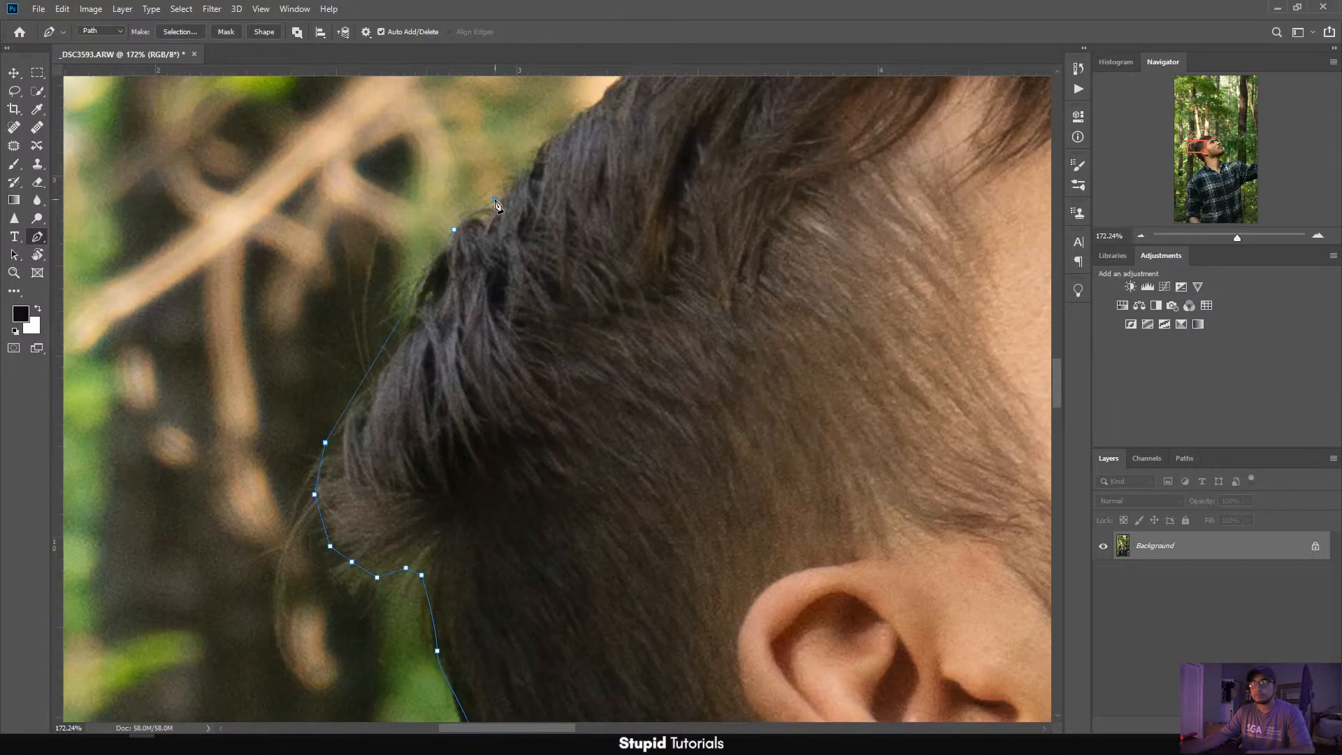
# - Trace the path over the top of the hair to the front of the fringe
pyautogui.scroll(6, 495, 202)
pyautogui.click(707, 302)
pyautogui.click(855, 201)
pyautogui.click(962, 163)
pyautogui.hscroll(6, 963, 163)
pyautogui.scroll(1, 962, 163)
pyautogui.click(654, 244)
pyautogui.click(710, 262)
pyautogui.click(752, 277)
# - Continue the path from the fringe along the forehead and brow to the bridge of the nose
pyautogui.click(816, 393)
pyautogui.click(897, 425)
pyautogui.click(957, 438)
pyautogui.click(1005, 477)
pyautogui.click(1033, 535)
# - Trace the path closely around the nose tip and nostril to the top of the moustache
pyautogui.scroll(-6, 1034, 534)
pyautogui.hscroll(5, 1033, 535)
pyautogui.click(821, 265)
pyautogui.click(837, 282)
pyautogui.click(843, 300)
pyautogui.click(842, 321)
pyautogui.click(831, 342)
pyautogui.click(814, 362)
pyautogui.click(804, 373)
pyautogui.click(828, 383)
# - Trace the moustache, lips and bearded chin, and close the path at its starting anchor
pyautogui.moveTo(974, 607); pyautogui.dragTo(768, 332)
pyautogui.click(785, 347)
pyautogui.click(792, 366)
pyautogui.click(801, 387)
pyautogui.click(810, 406)
pyautogui.click(813, 431)
pyautogui.click(816, 463)
pyautogui.click(811, 494)
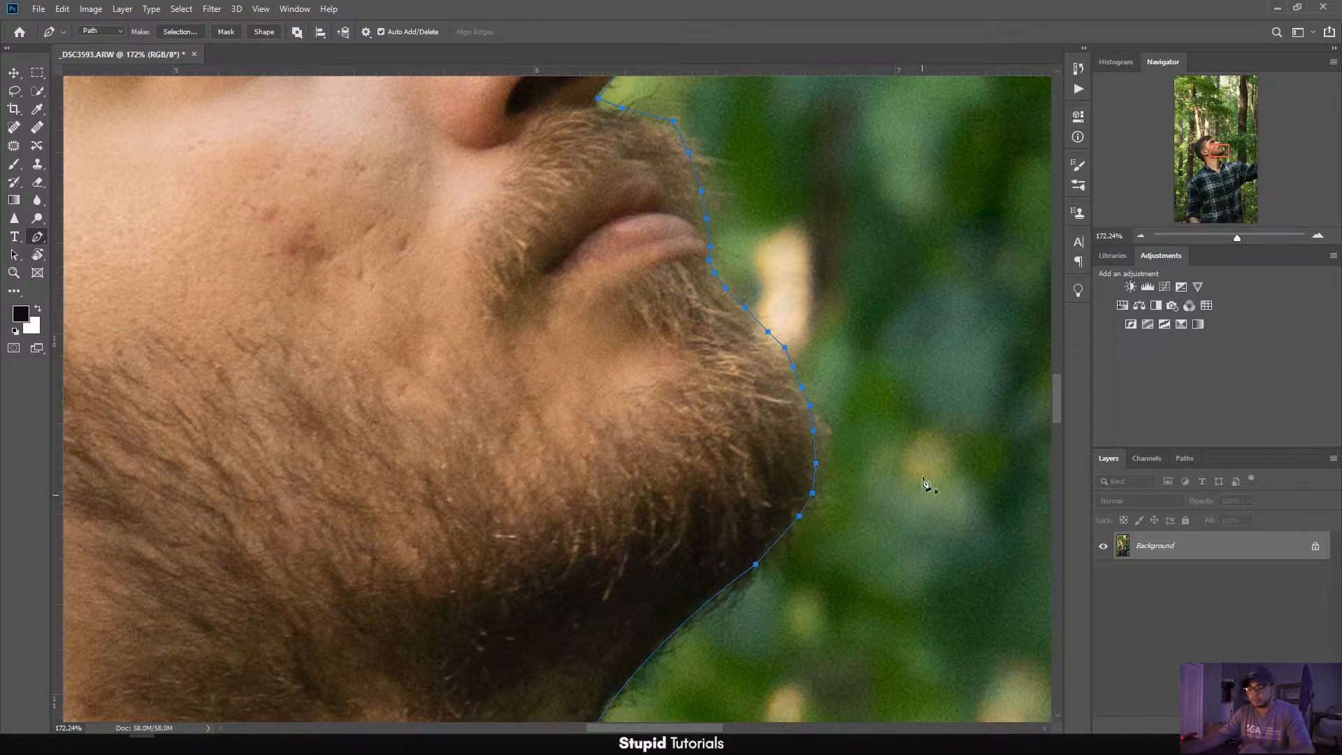
pyautogui.scroll(-4, 842, 362)
pyautogui.scroll(-5, 843, 362)
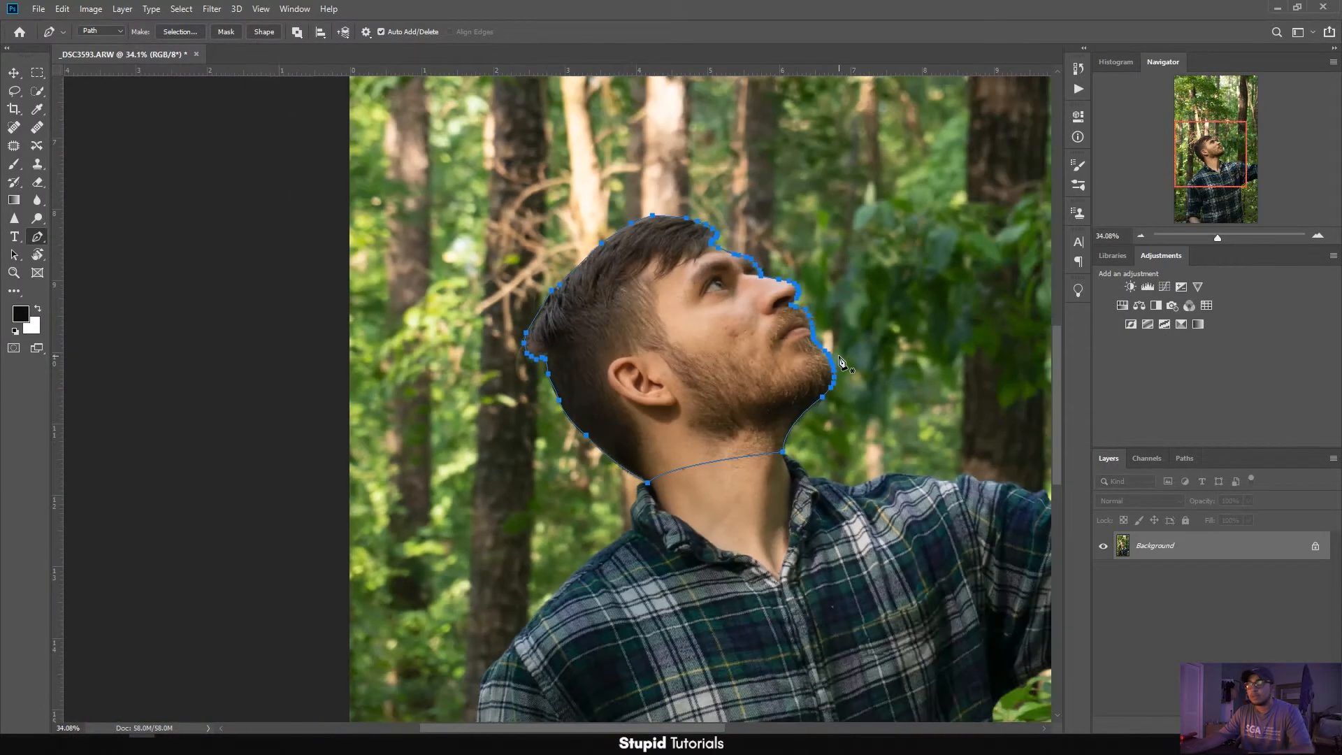
pyautogui.scroll(3, 918, 339)
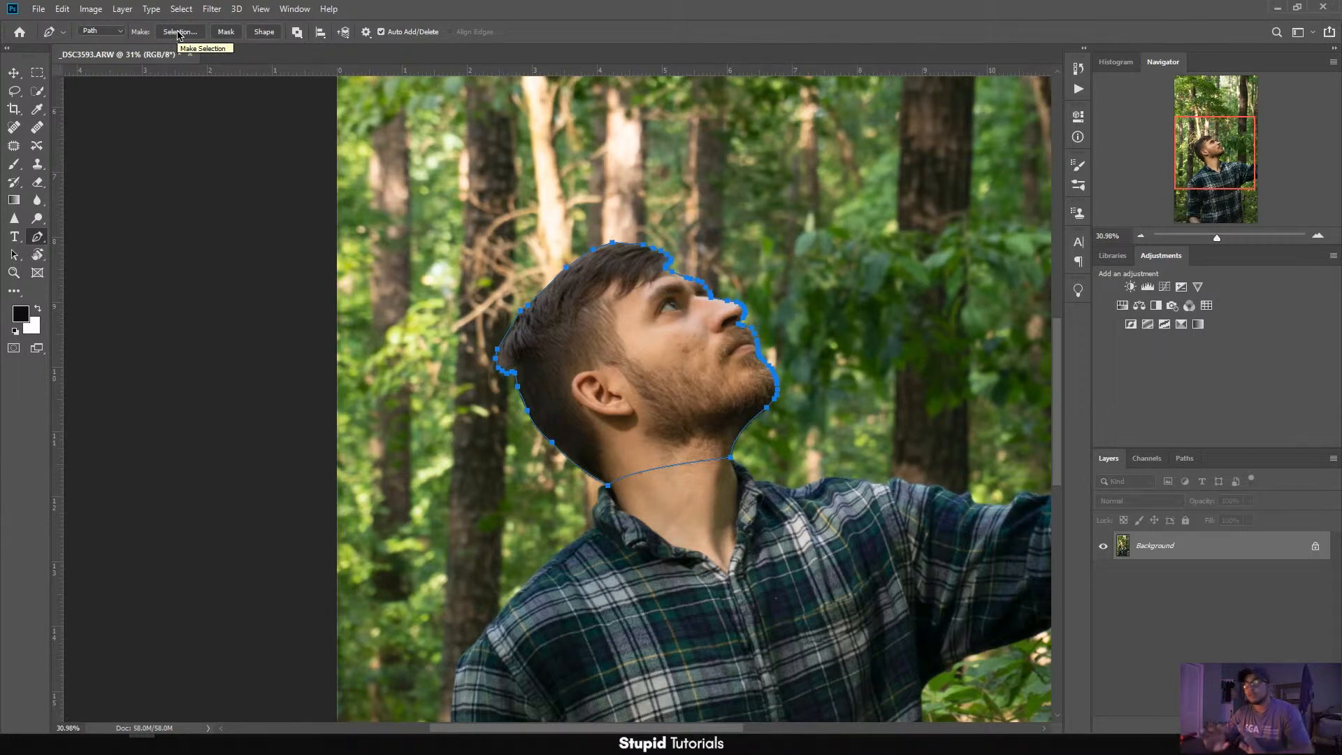
# - Make a vector mask from the head path and disable the mask to compare it with the full photo
pyautogui.click(227, 32)
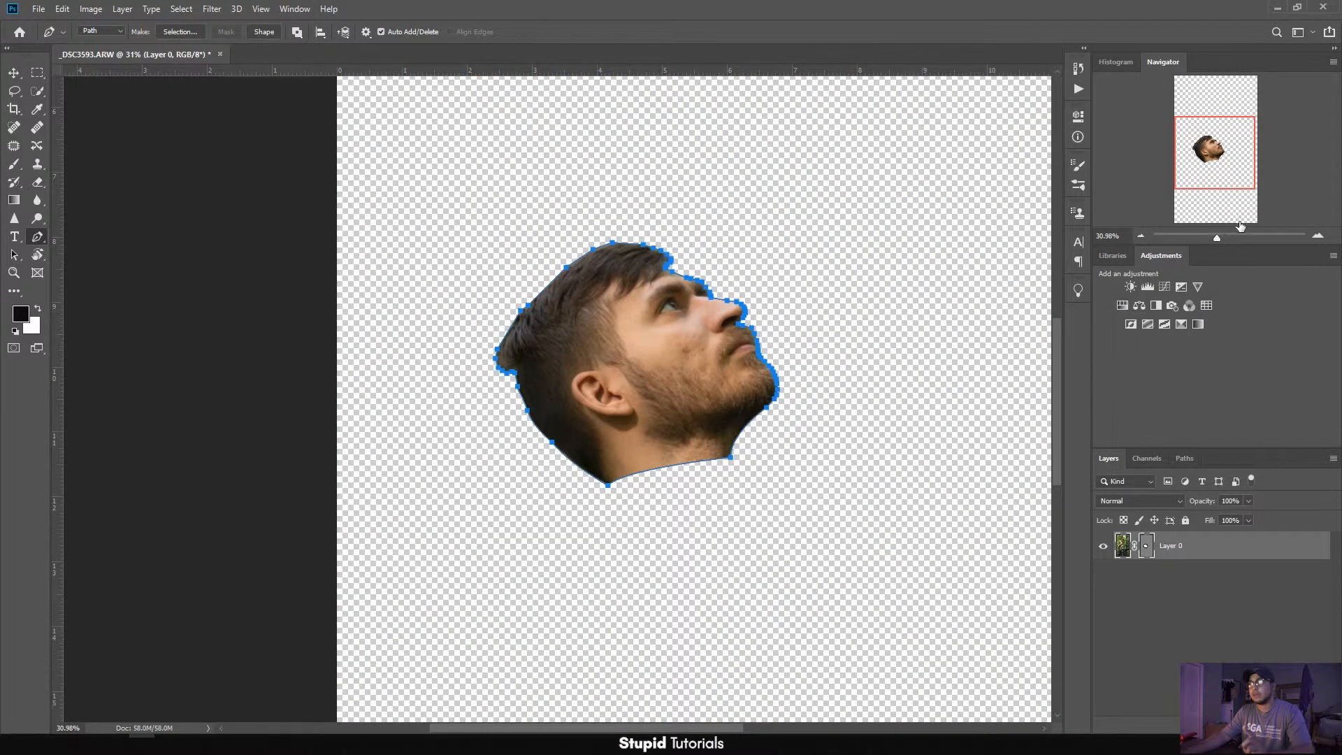
pyautogui.moveTo(1218, 242); pyautogui.dragTo(1214, 247)
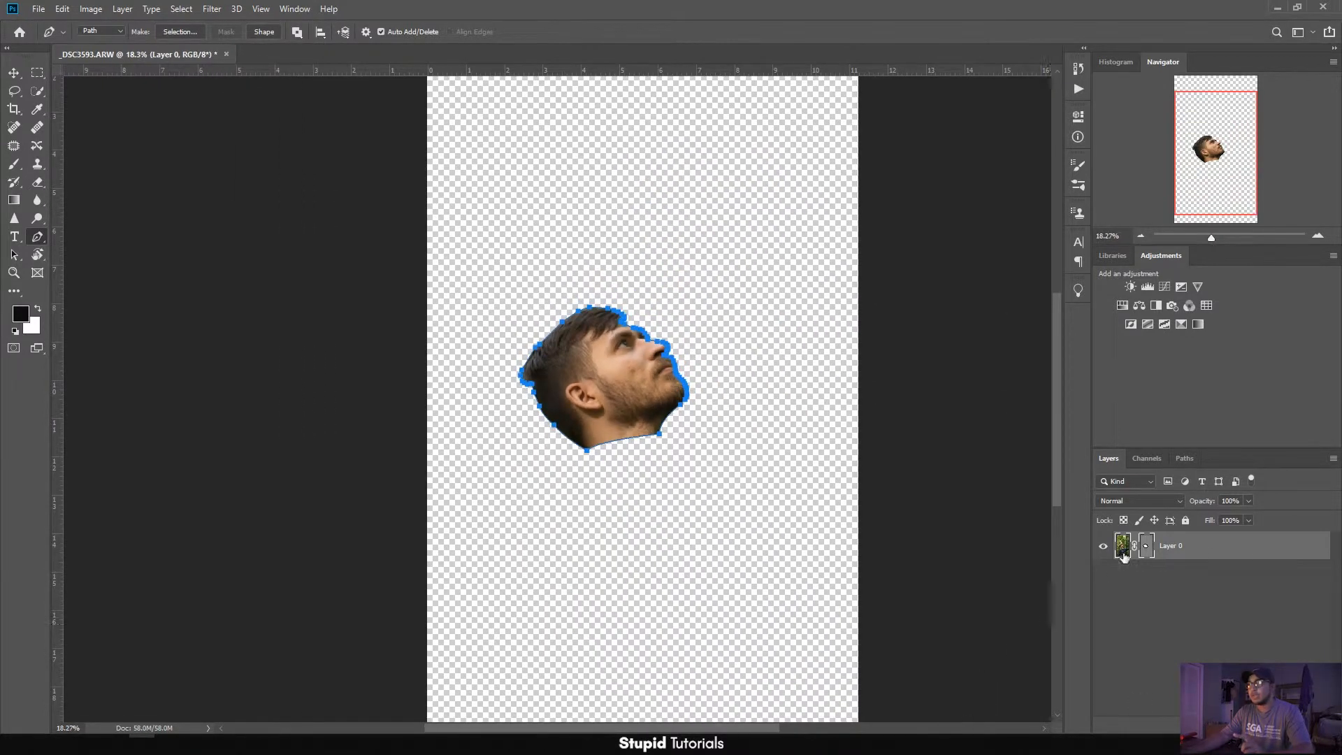
pyautogui.rightClick(1146, 552)
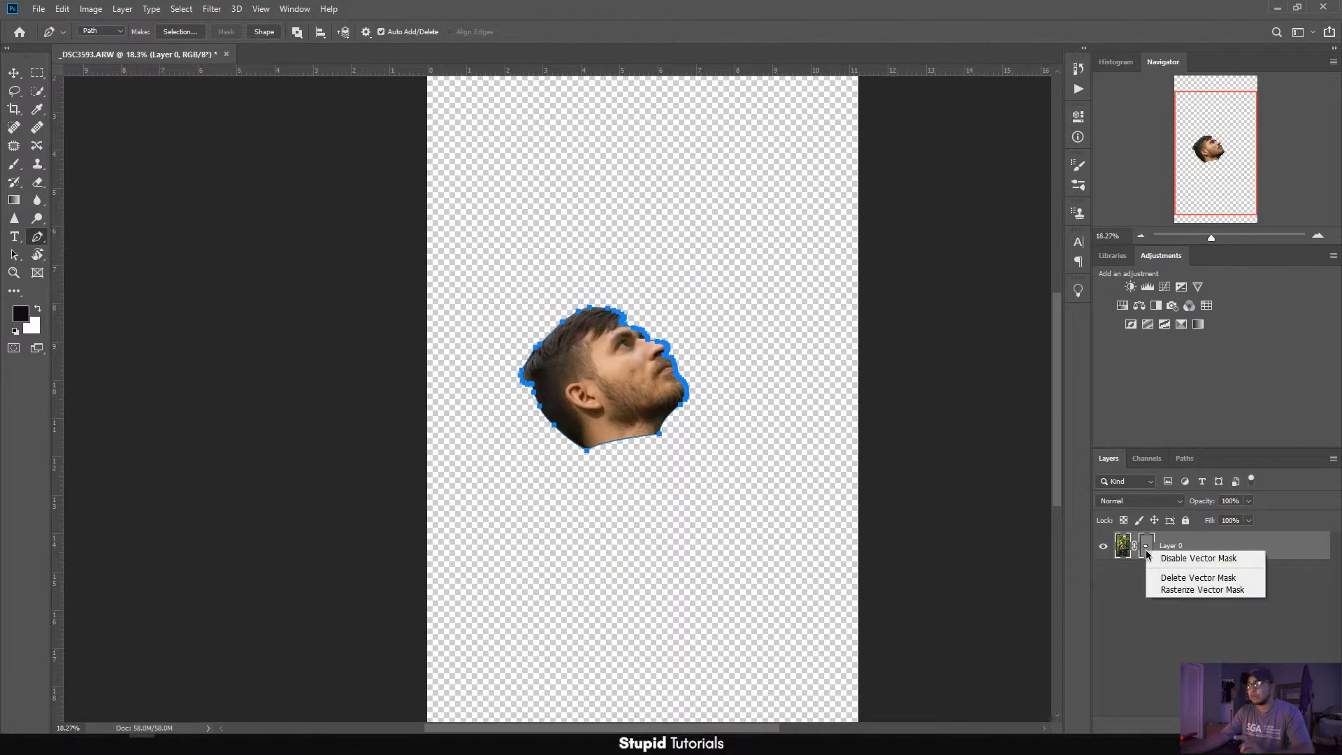
pyautogui.click(1186, 561)
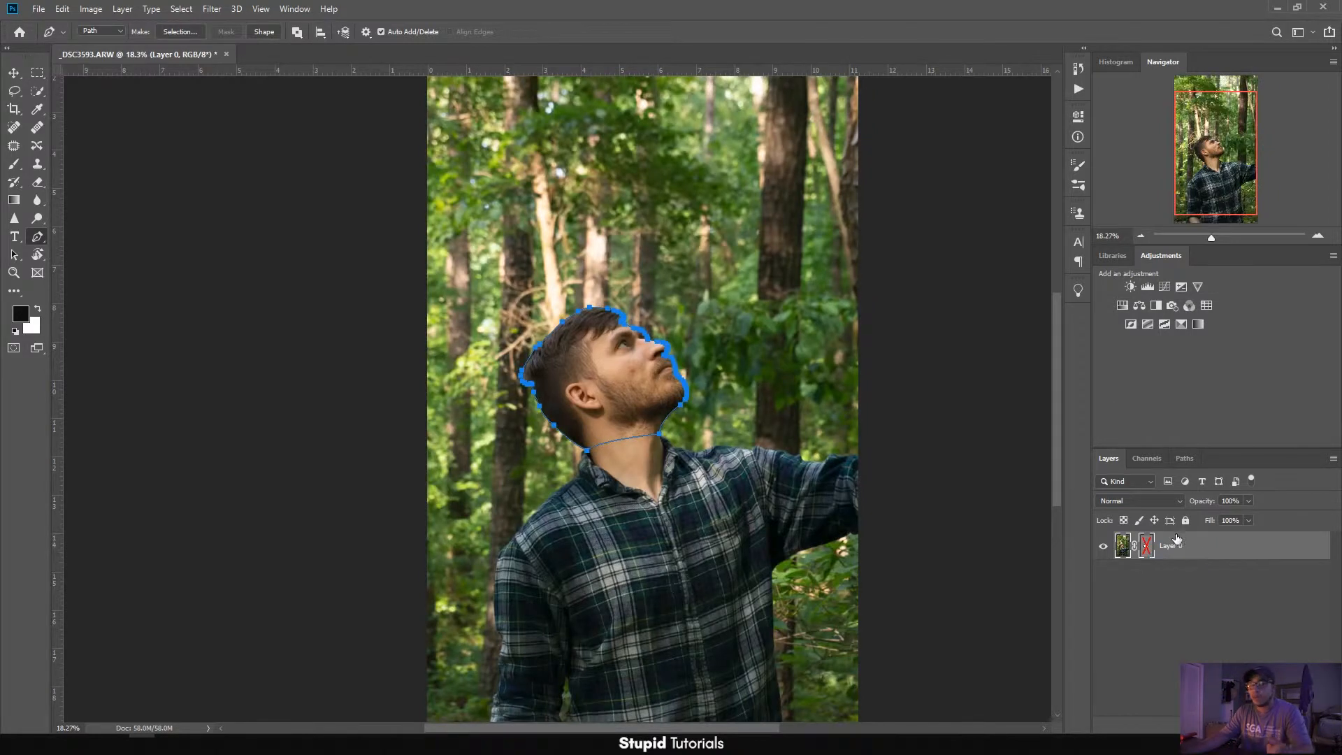
# - Re-enable the vector mask, and undo the mask back to the plain head path on the Background layer
pyautogui.rightClick(1148, 552)
pyautogui.click(1197, 558)
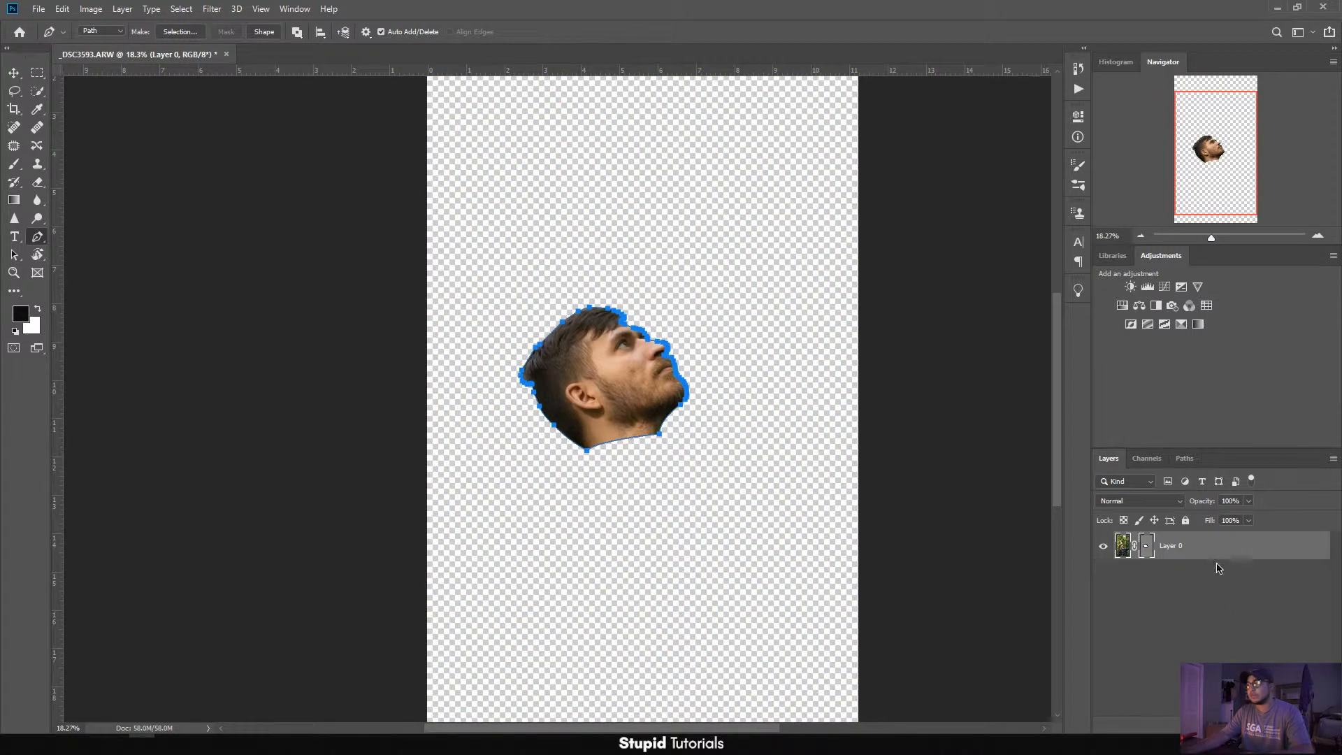
pyautogui.hotkey('ctrl', 'z')
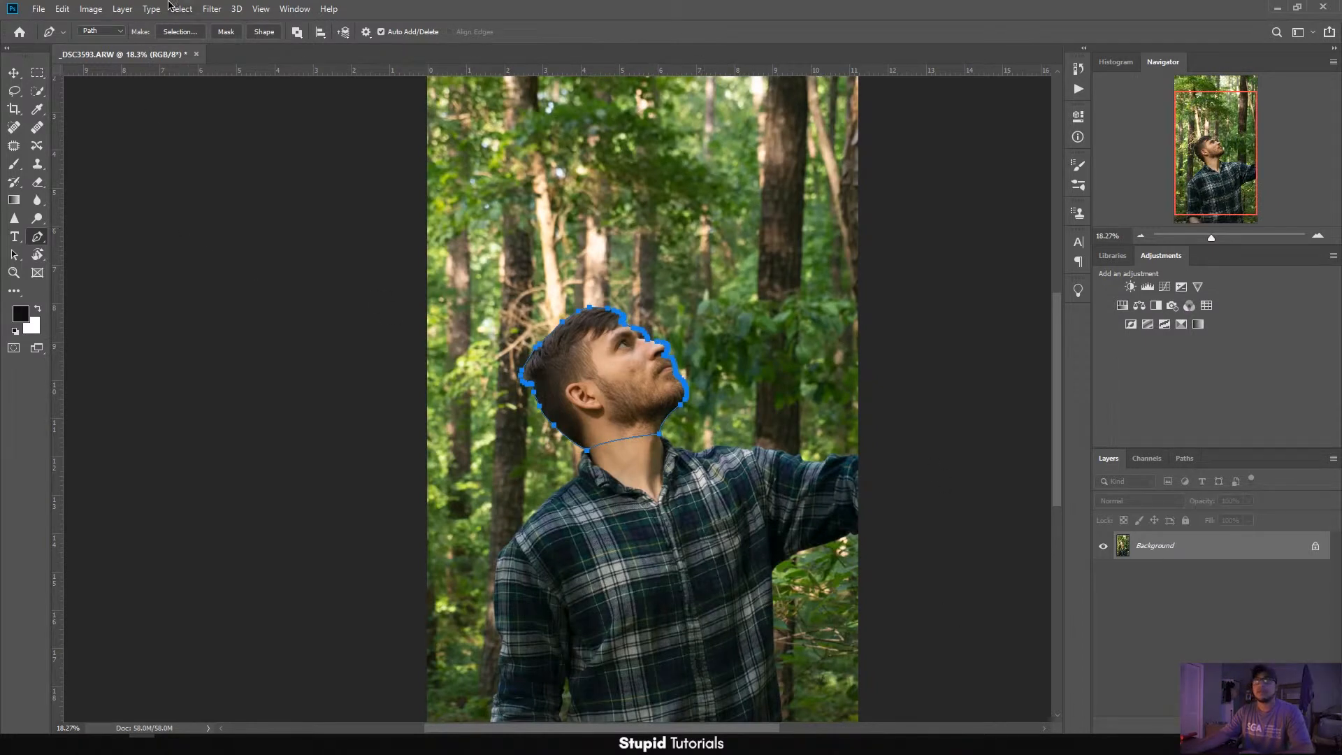
# - Make a filled black shape from the head path and hide the Background layer to view the shape alone
pyautogui.click(265, 32)
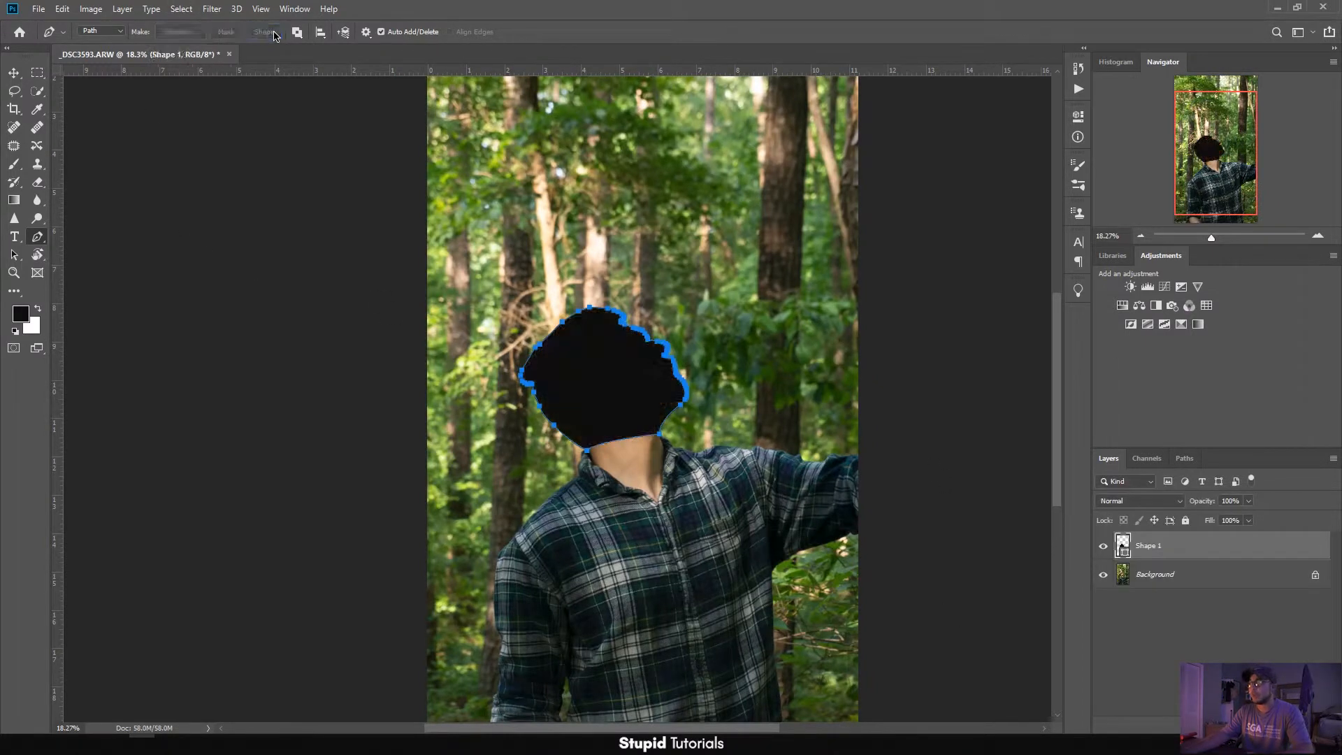
pyautogui.click(1104, 575)
pyautogui.click(1192, 660)
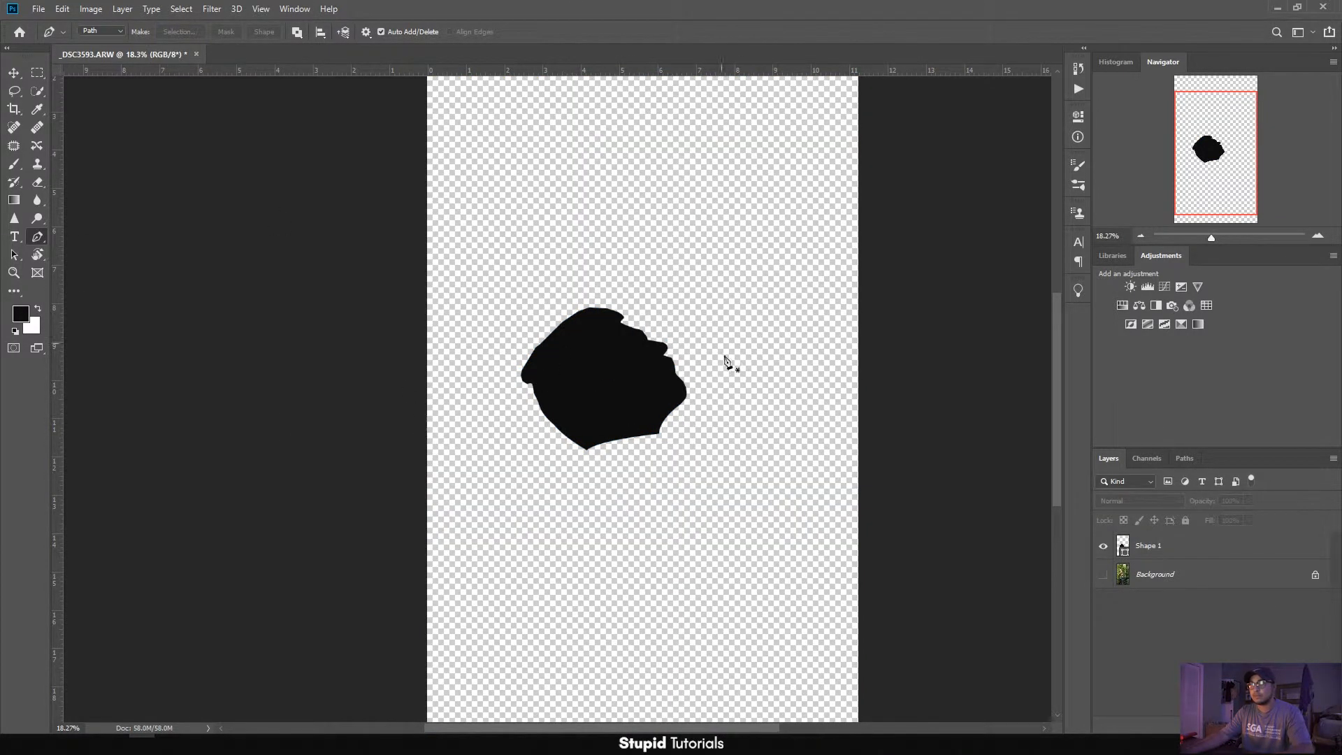
# - Show the Background layer and undo the shape creation to return to the head path
pyautogui.click(1104, 574)
pyautogui.hotkey('ctrl', 'z')
pyautogui.hotkey('ctrl', 'z')
pyautogui.hotkey('ctrl', 'z')
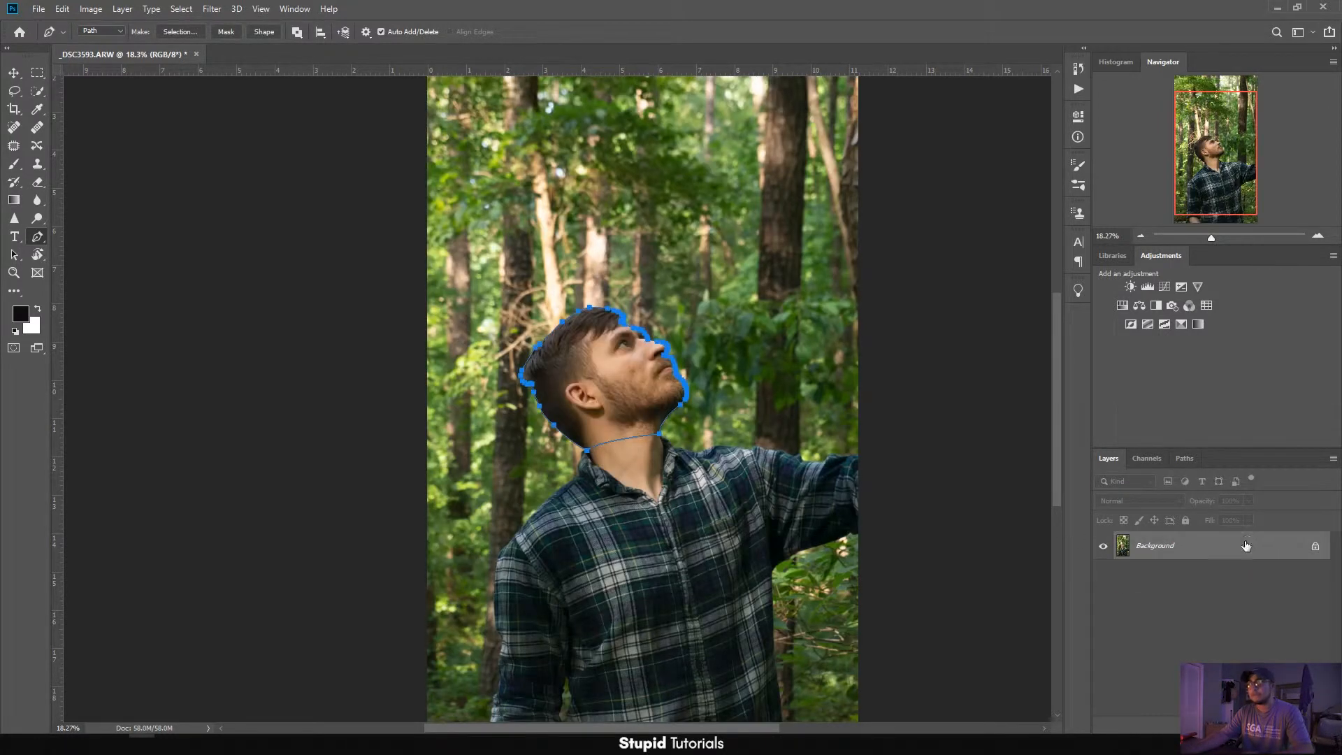
# - Convert the head path into a new anti-aliased selection with a feather radius of 2 pixels
pyautogui.click(173, 33)
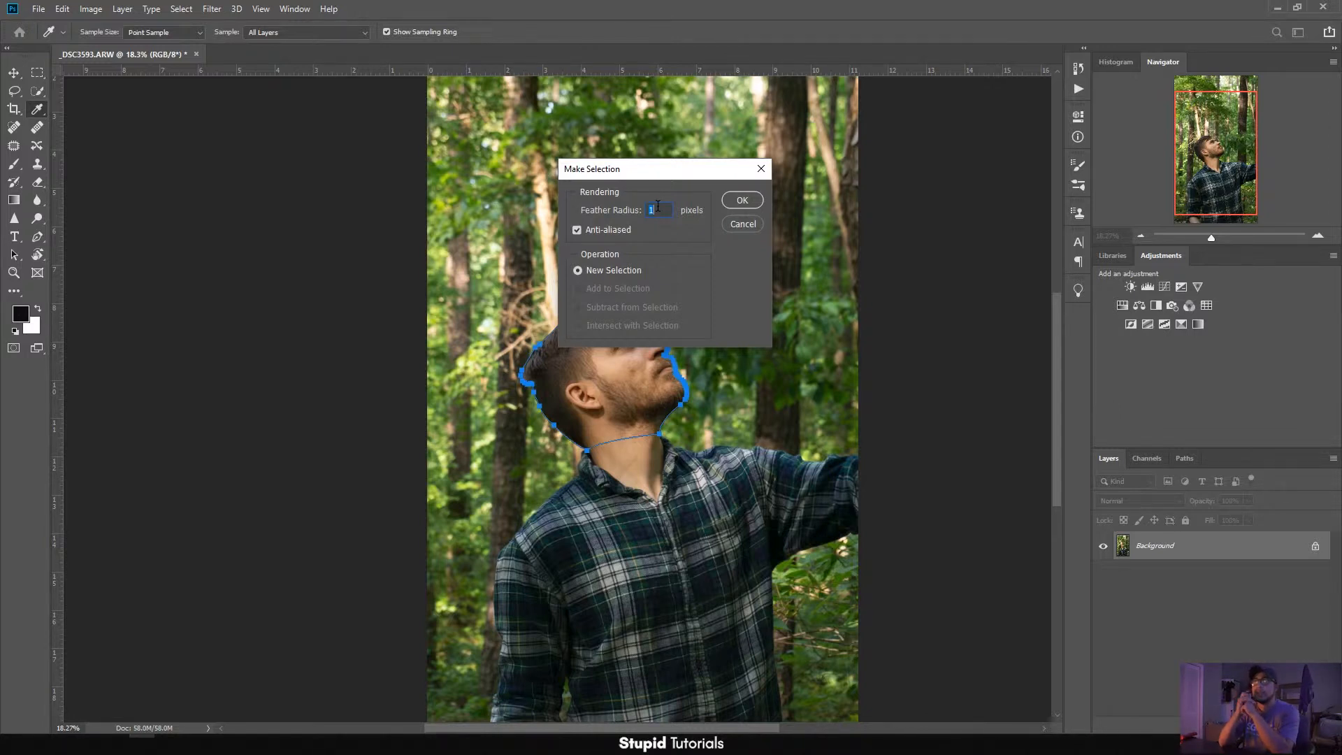
pyautogui.write('2')
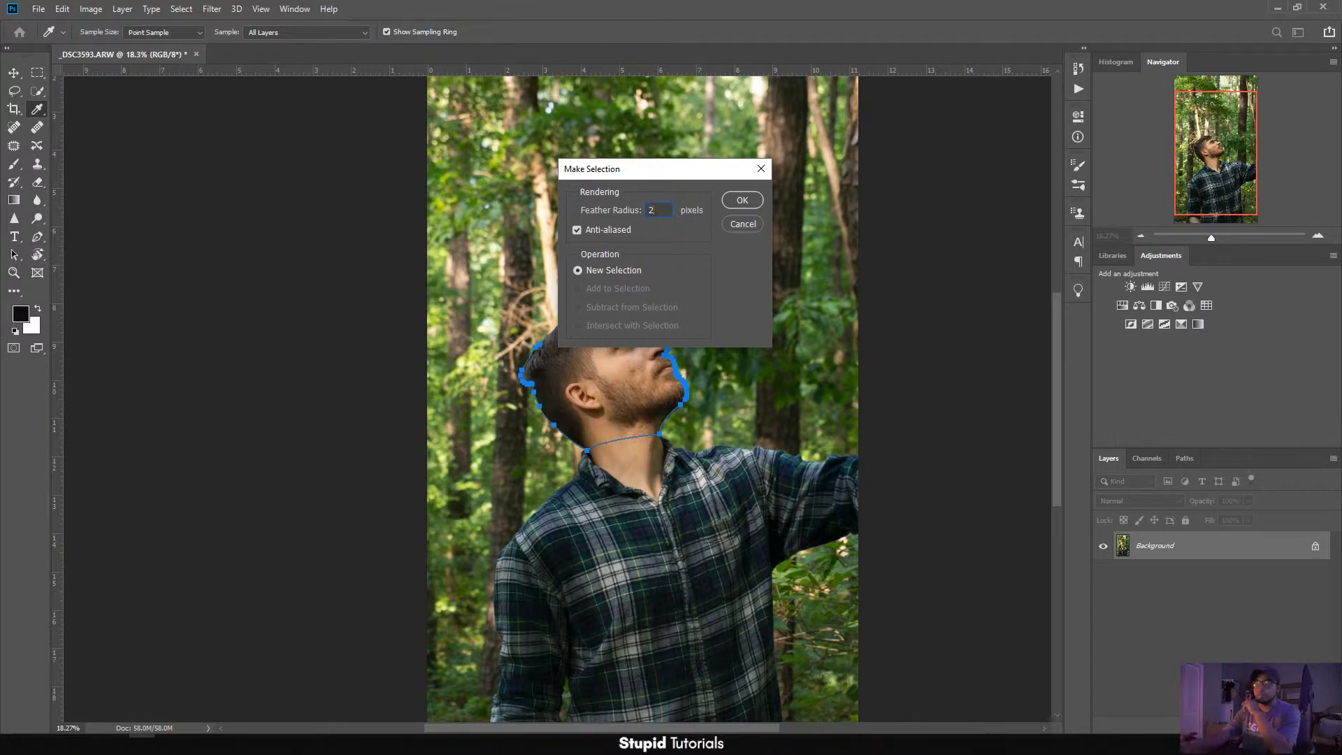
pyautogui.write(',')
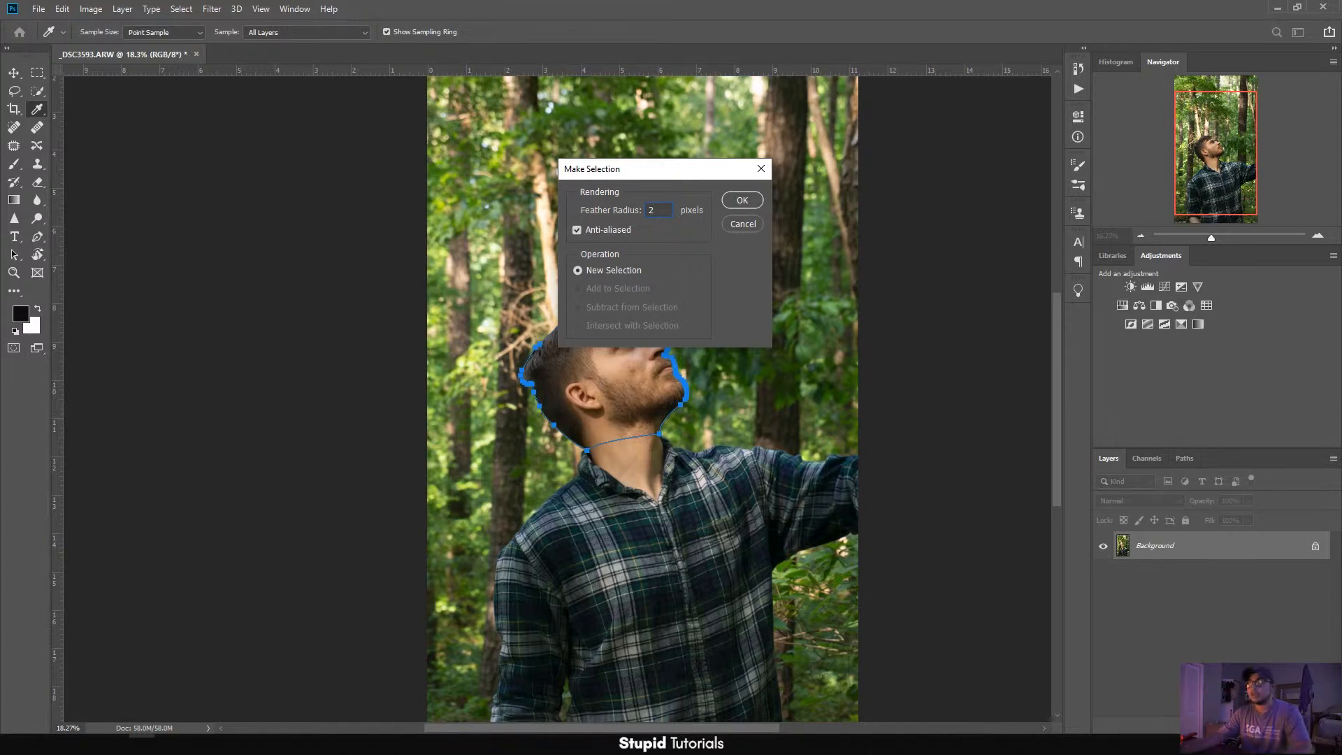
pyautogui.click(744, 203)
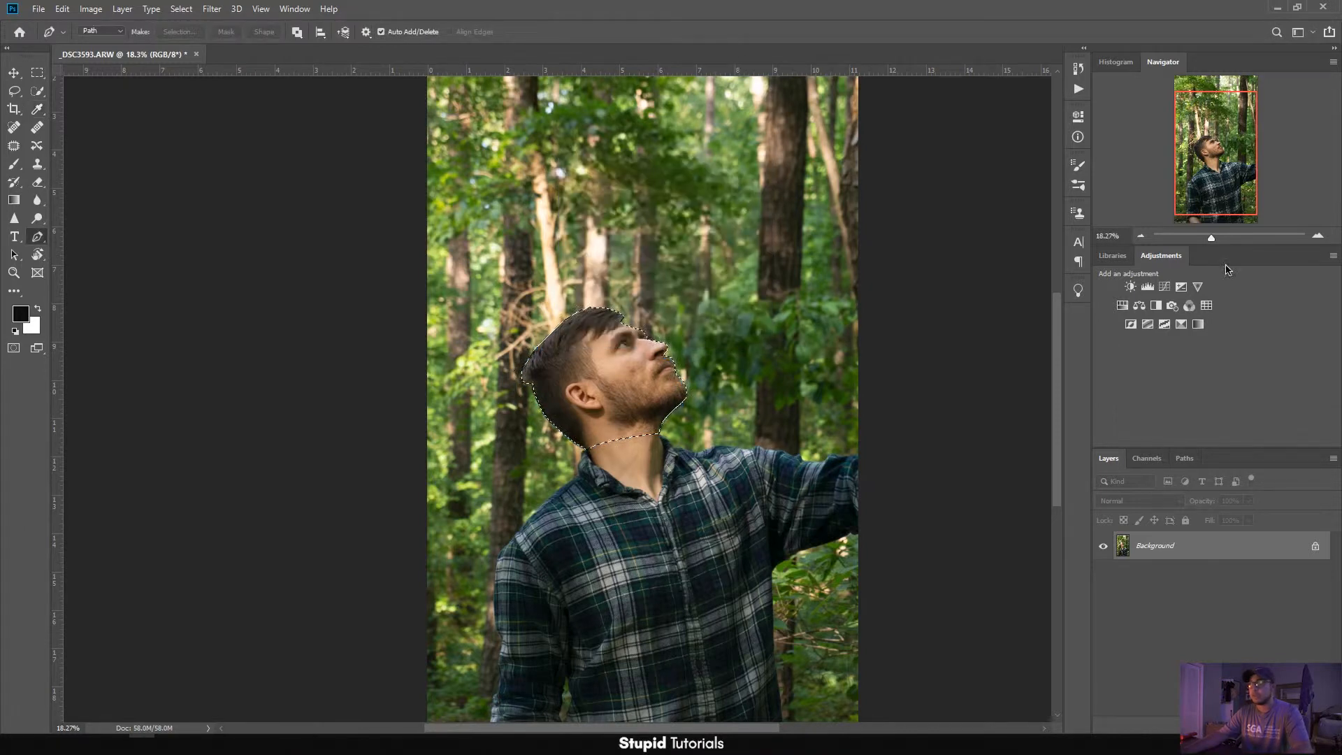
# - Copy the selected head onto its own layer and hide the Background layer to isolate the cutout
pyautogui.moveTo(1212, 240); pyautogui.dragTo(1223, 239)
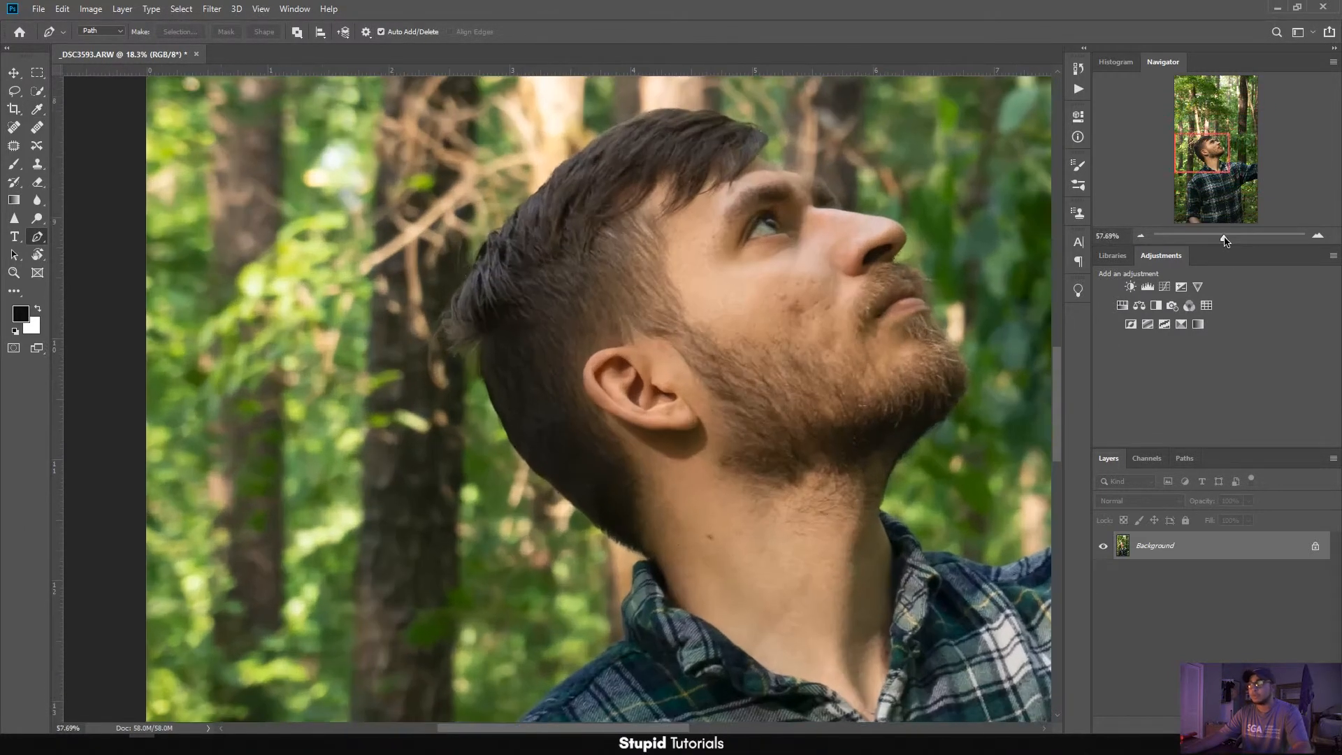
pyautogui.moveTo(1220, 169); pyautogui.dragTo(1225, 169)
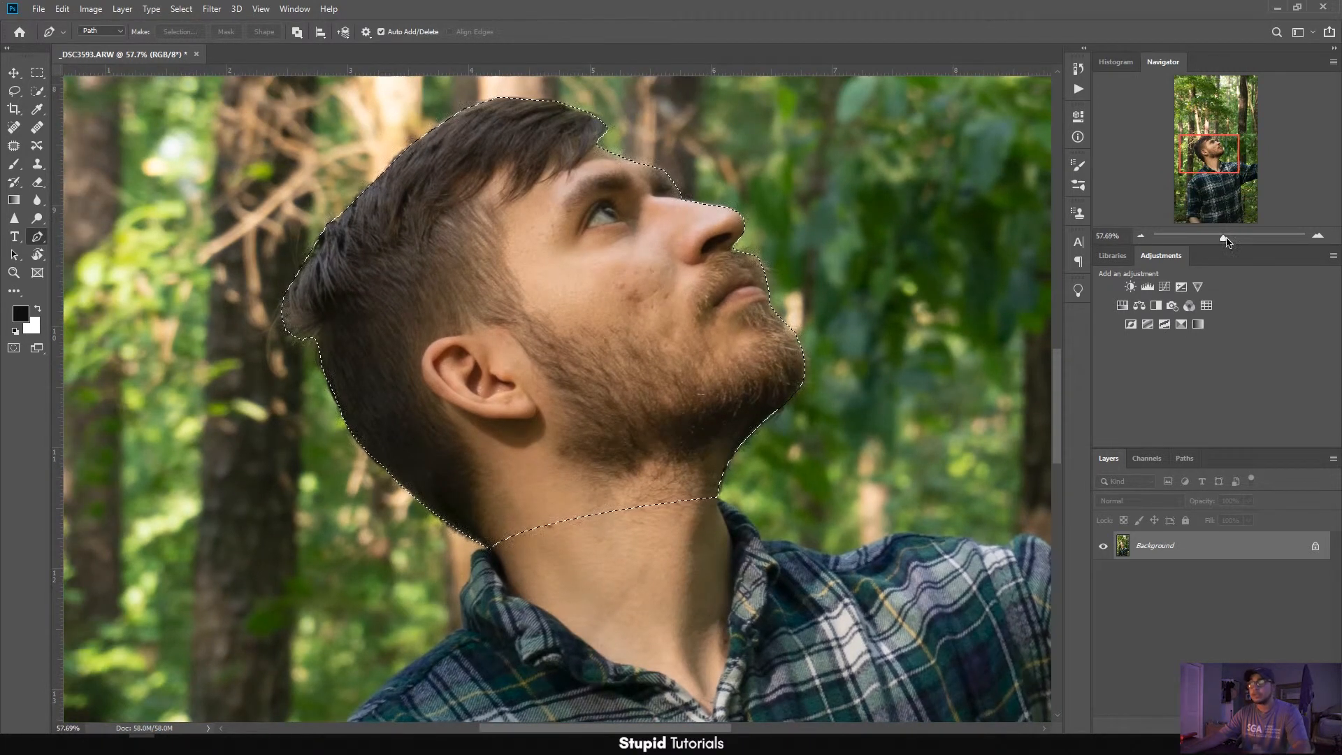
pyautogui.moveTo(1223, 241); pyautogui.dragTo(1230, 238)
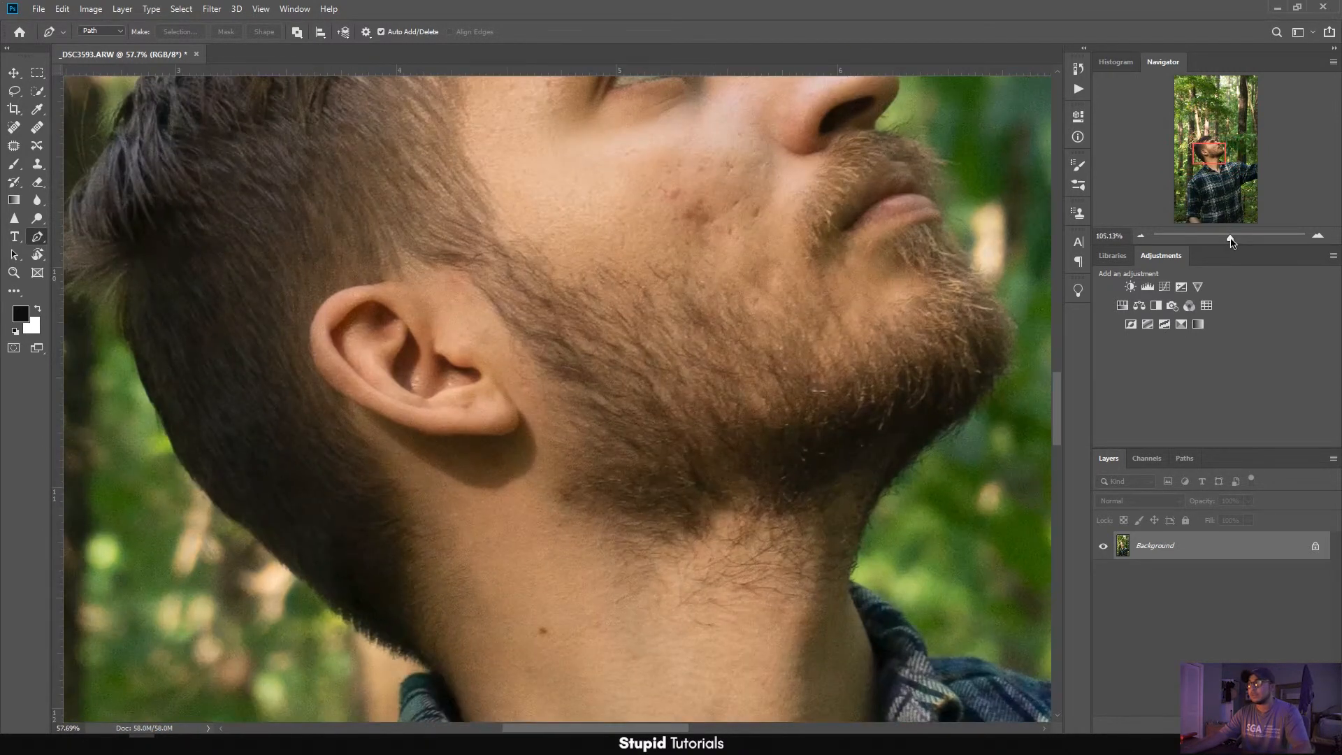
pyautogui.moveTo(1213, 164)
pyautogui.mouseDown()
pyautogui.moveTo(1204, 146)
pyautogui.moveTo(1201, 163)
pyautogui.moveTo(1217, 168)
pyautogui.moveTo(1216, 151)
pyautogui.mouseUp()
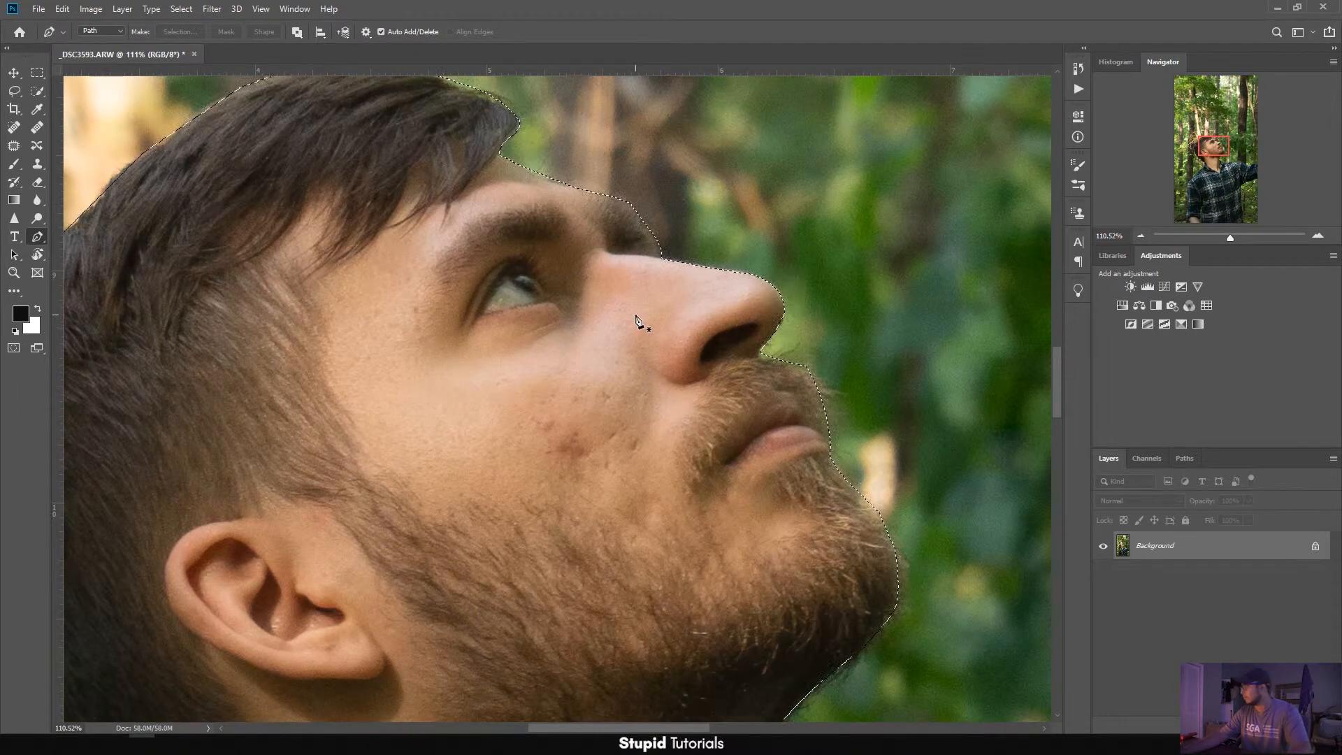
pyautogui.moveTo(1231, 238); pyautogui.dragTo(1216, 241)
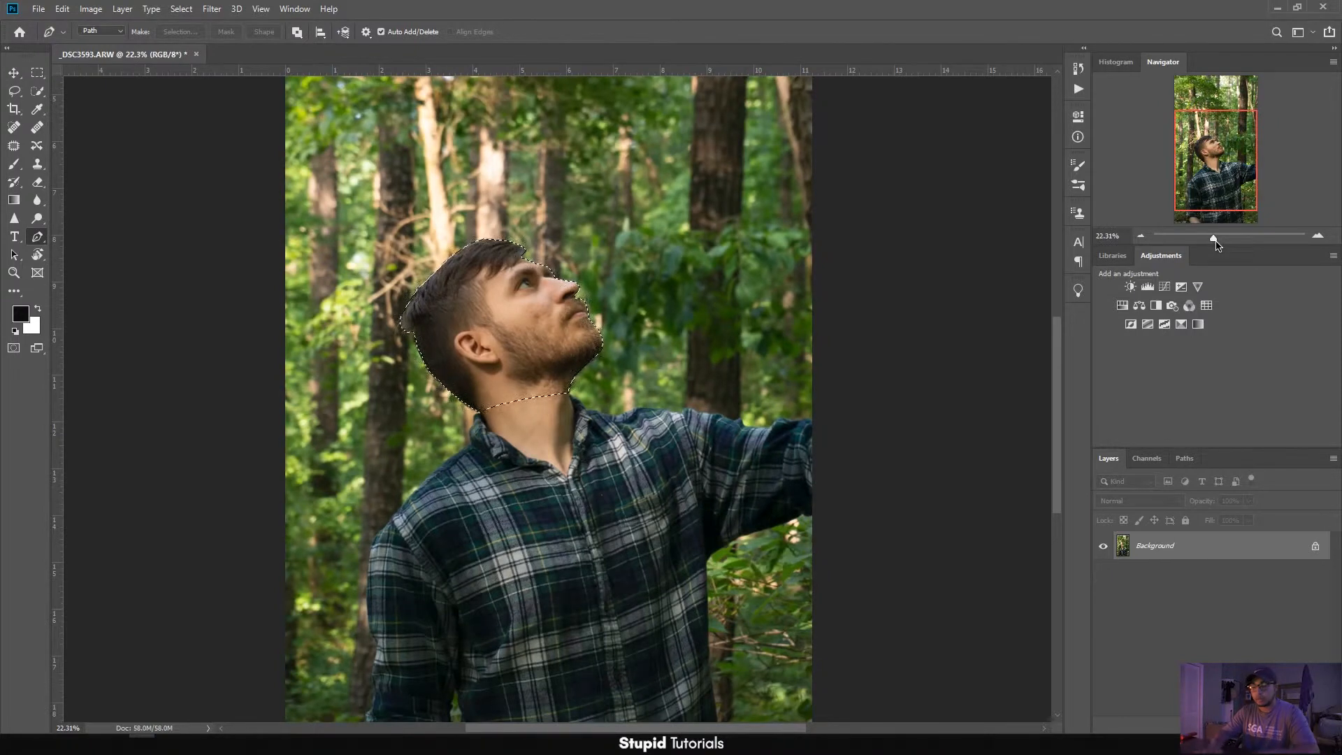
pyautogui.hotkey('ctrl', 'j')
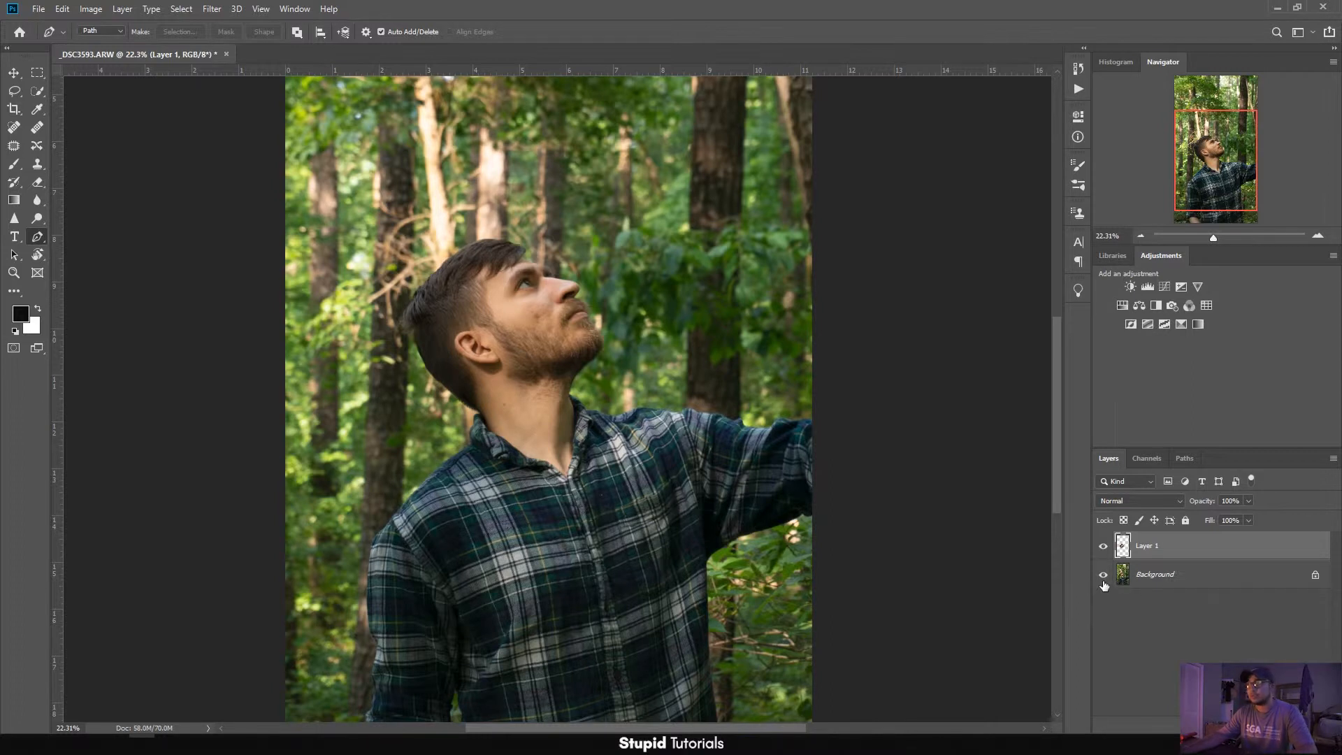
pyautogui.click(1103, 547)
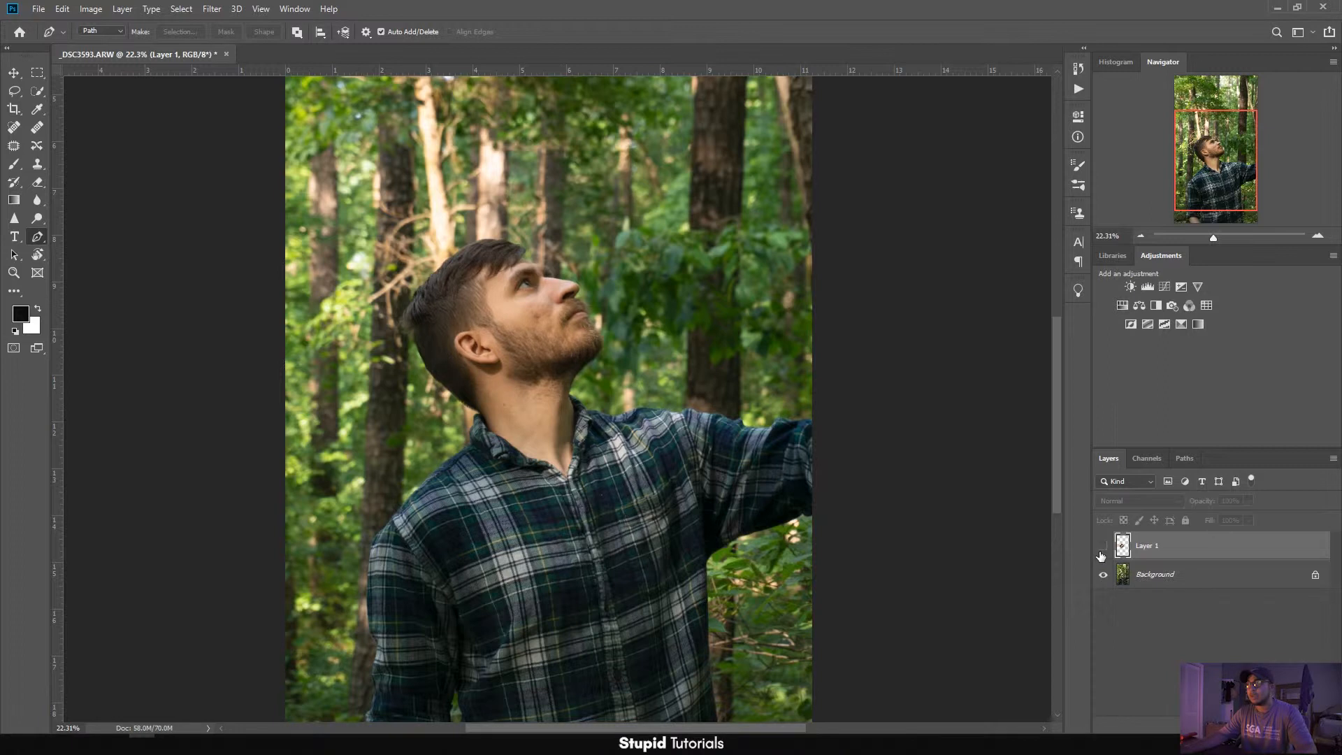
pyautogui.click(1103, 546)
pyautogui.click(1102, 577)
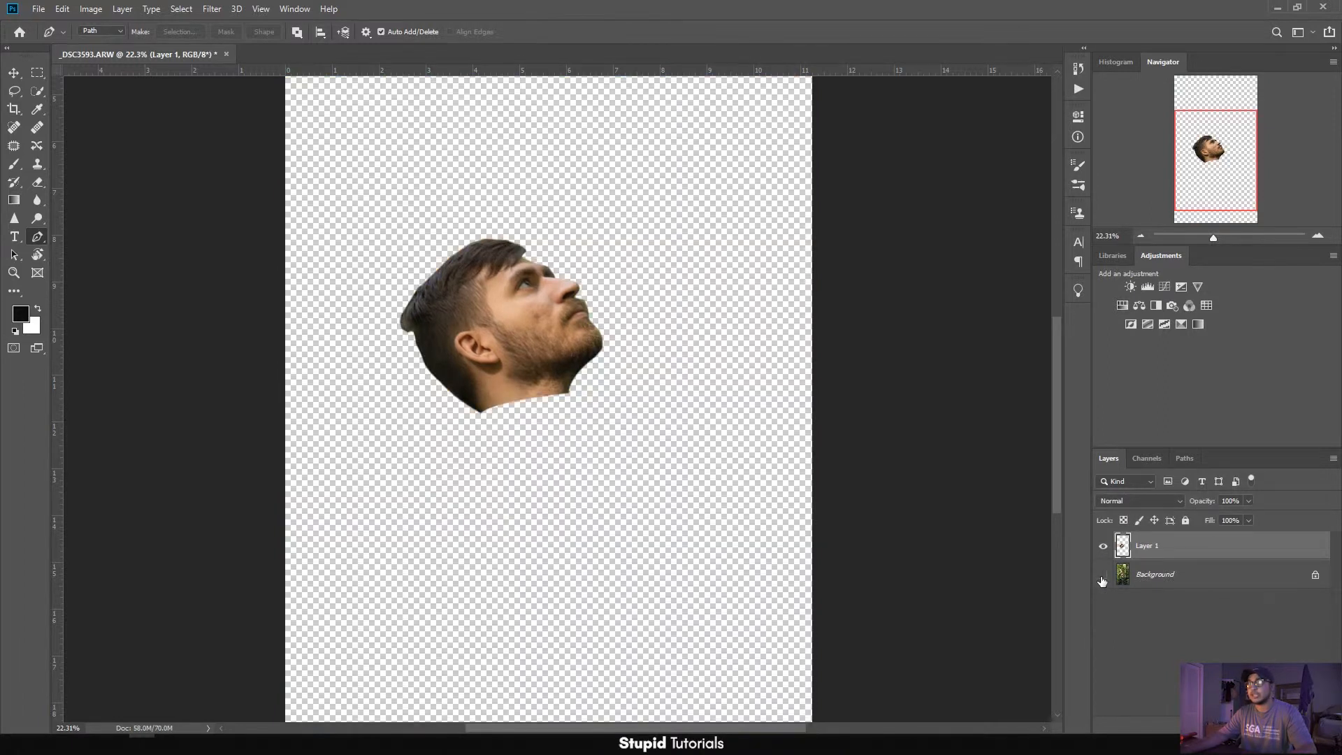
# - Try moving the cut-out head toward the middle of the canvas, and undo the move
pyautogui.click(13, 72)
pyautogui.click(610, 396)
pyautogui.moveTo(557, 353); pyautogui.dragTo(613, 393)
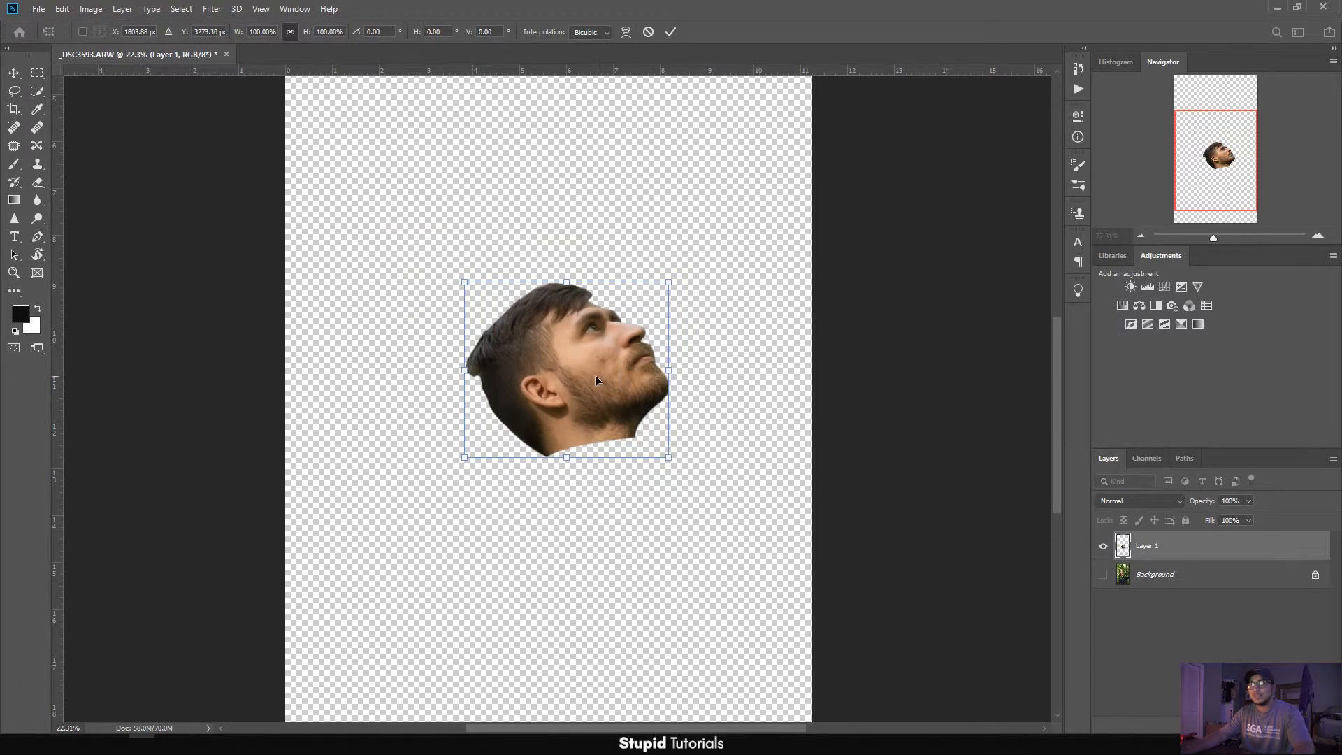
pyautogui.hotkey('ctrl', 'z')
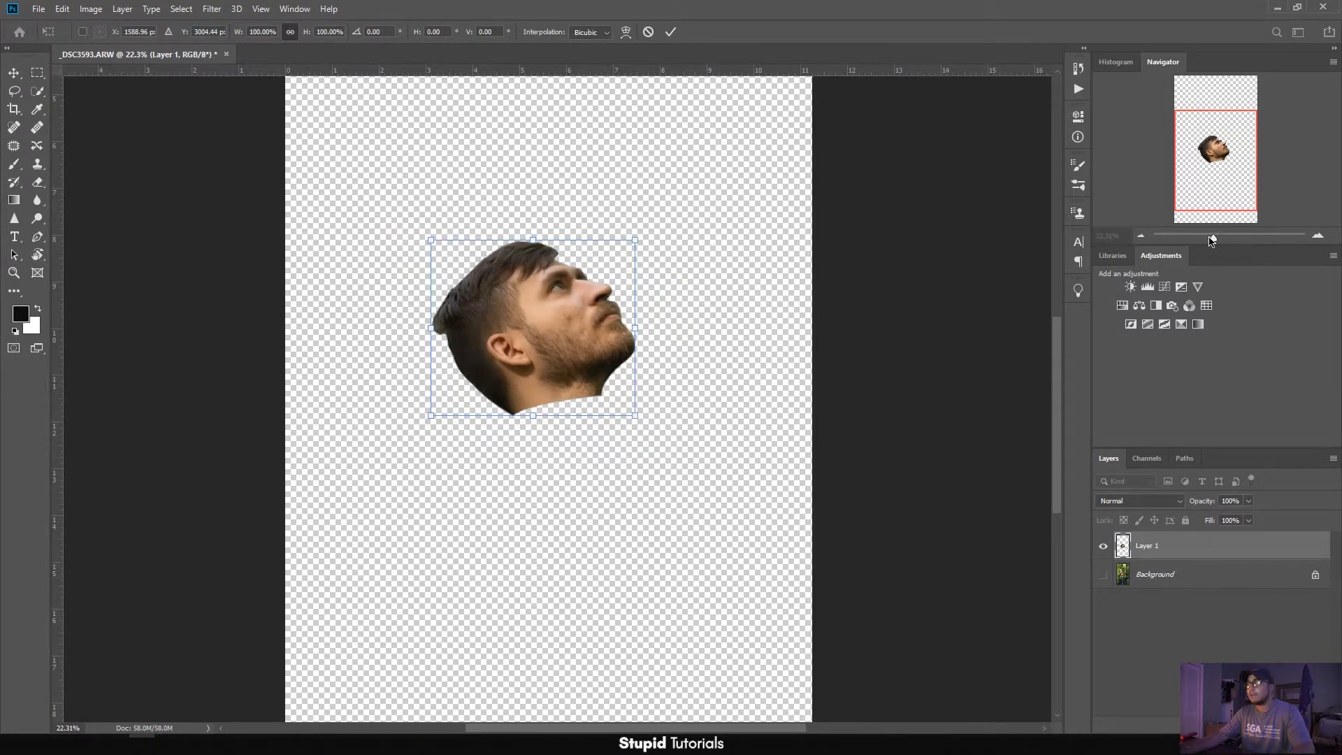
# - Center the cut-out head on the canvas both horizontally and vertically by aligning it to a full-canvas selection
pyautogui.moveTo(1212, 240); pyautogui.dragTo(1209, 241)
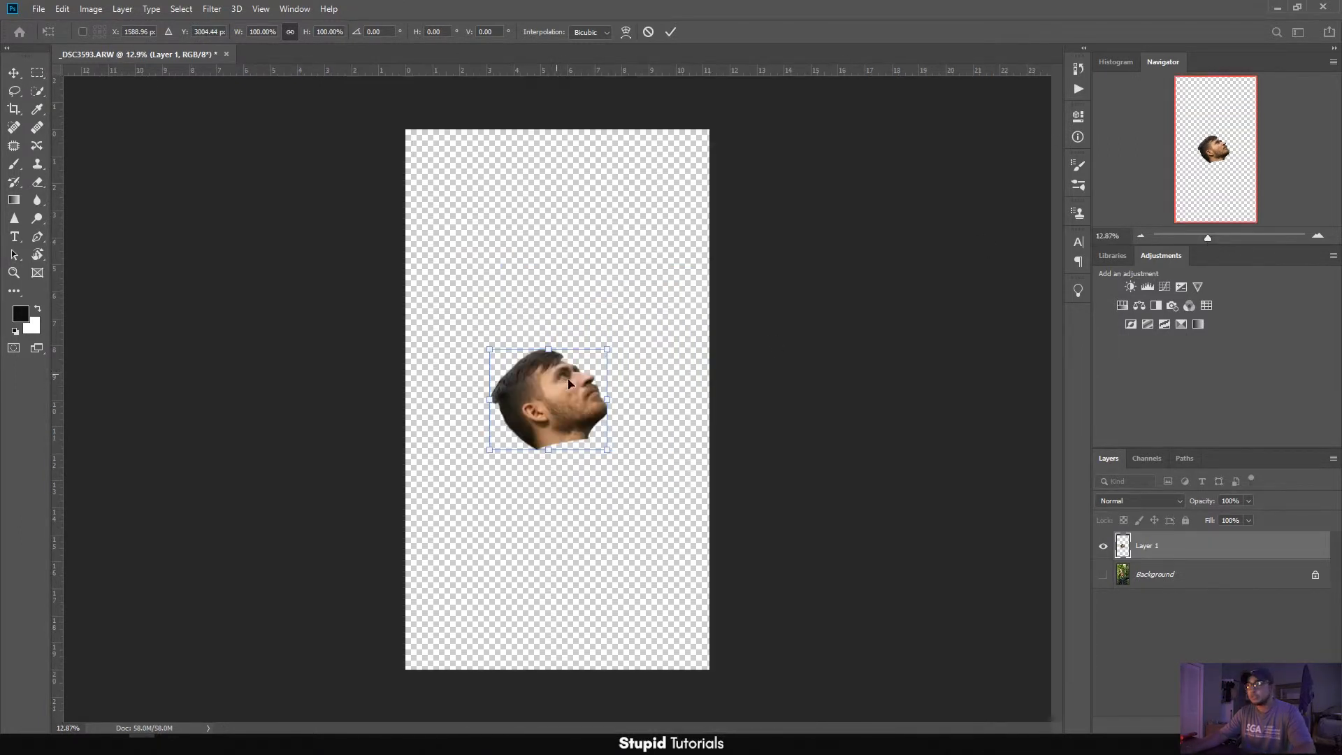
pyautogui.click(12, 74)
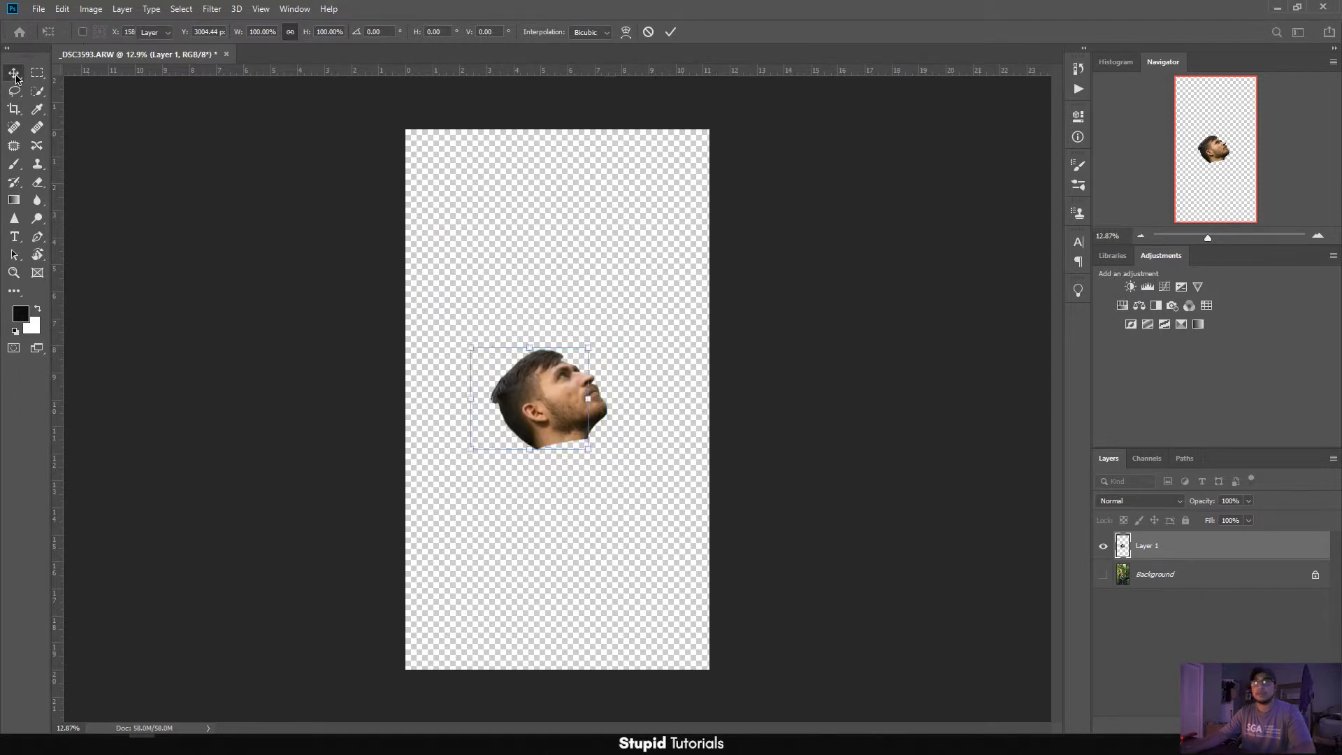
pyautogui.hotkey('ctrl', 'a')
pyautogui.click(318, 33)
pyautogui.click(408, 32)
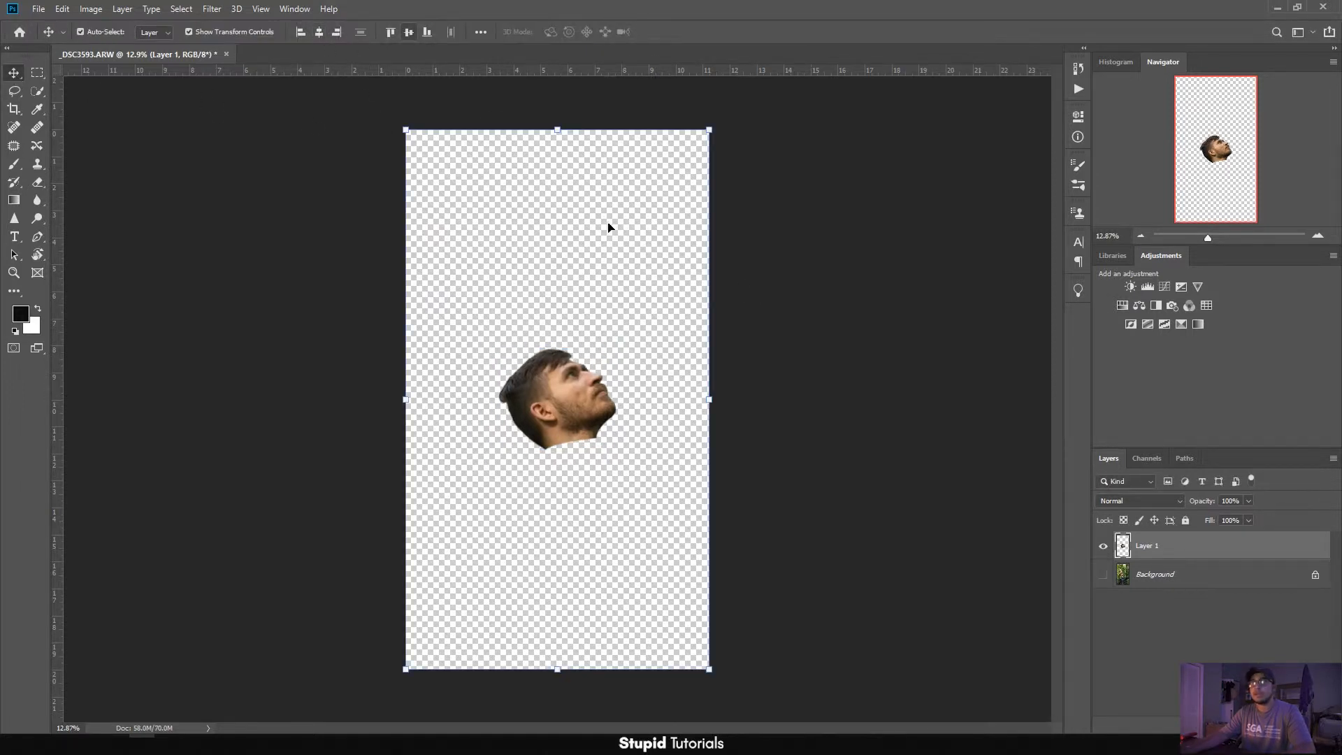
pyautogui.click(944, 371)
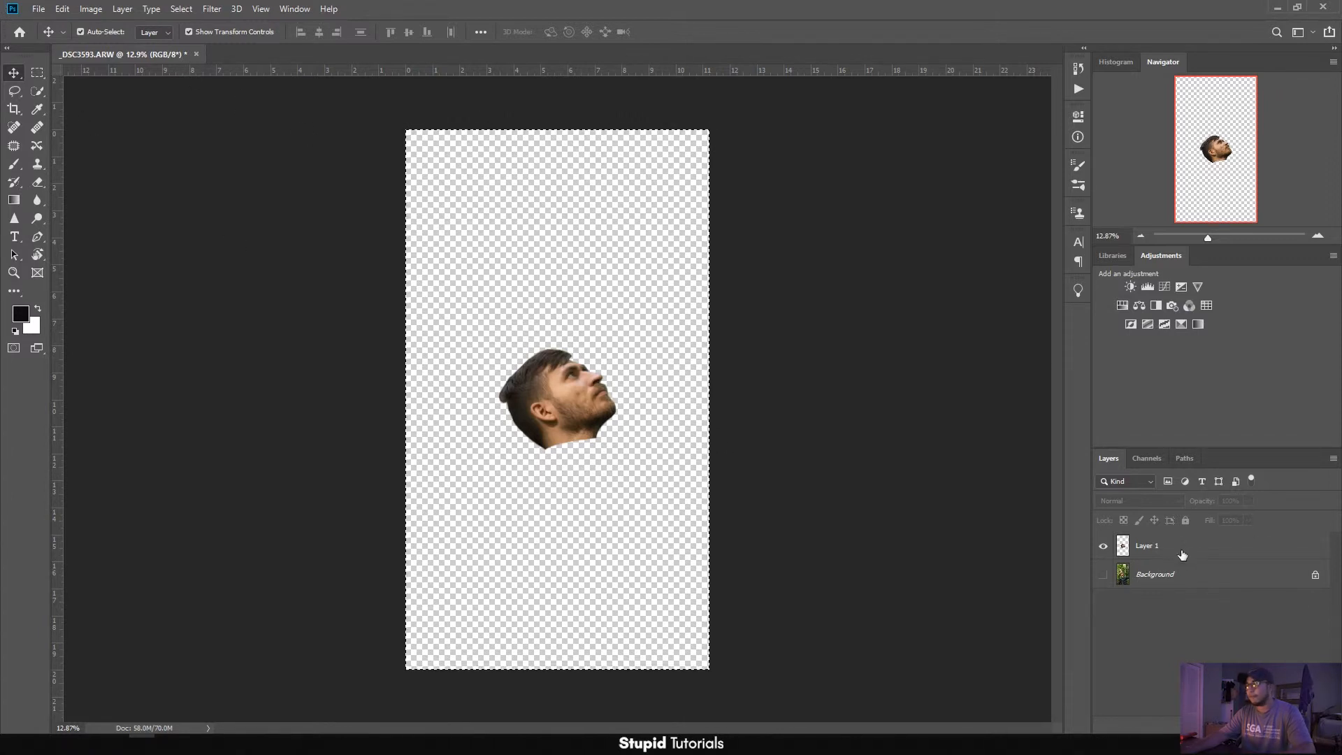
# - Create a new layer named New BG
pyautogui.hotkey('ctrl', 'shift', 'n')
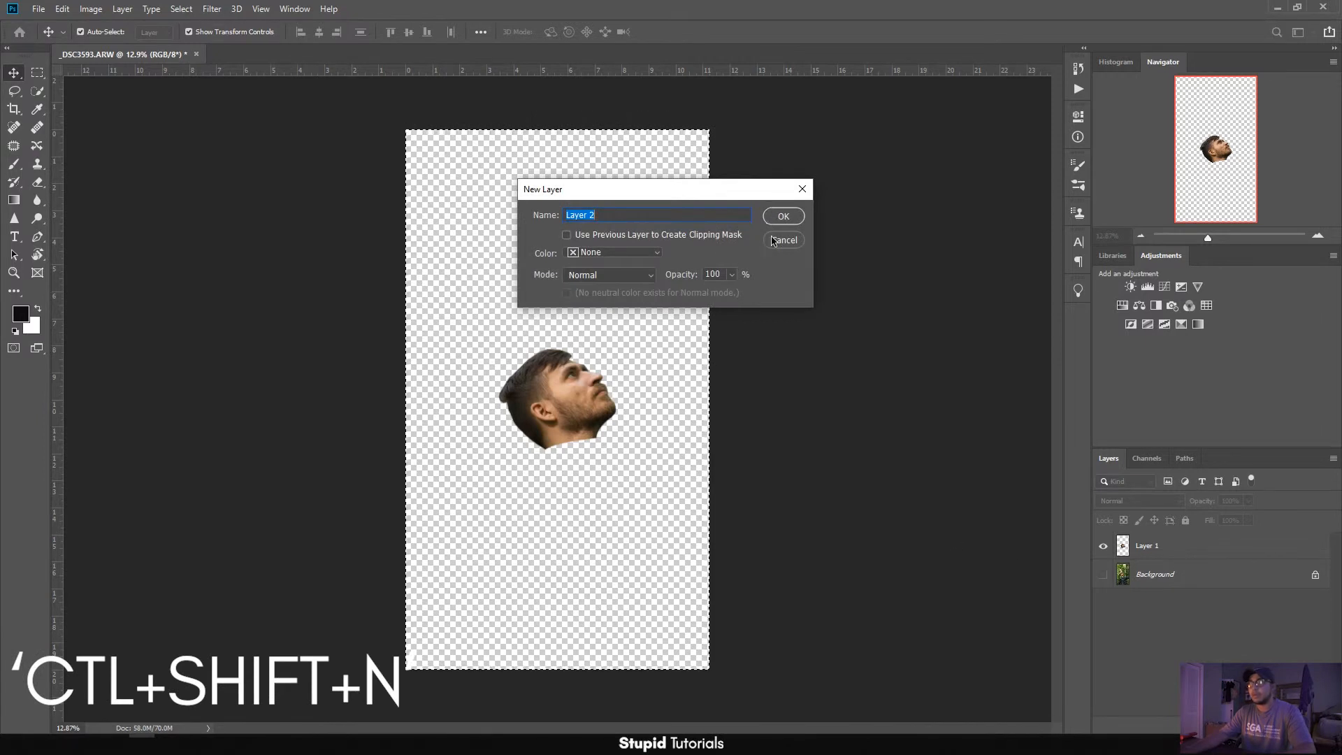
pyautogui.press('BackSpace')
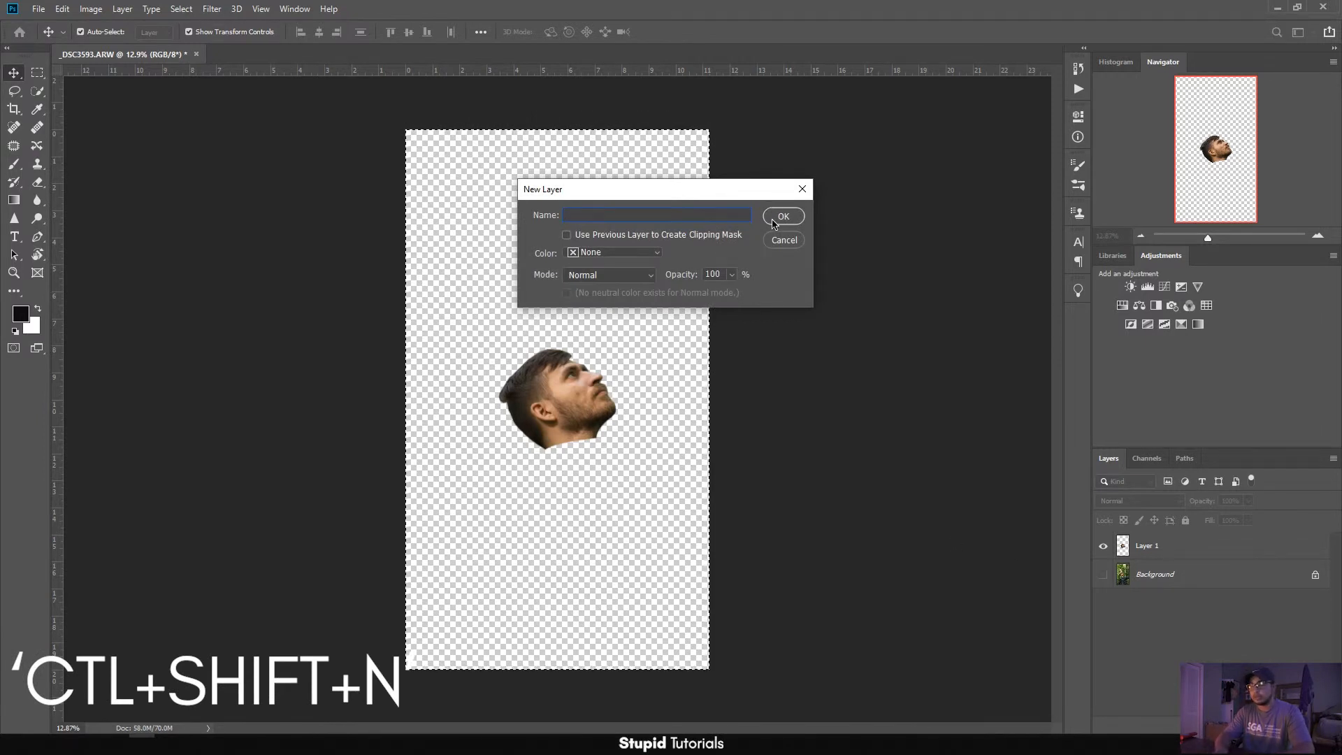
pyautogui.write('New BG')
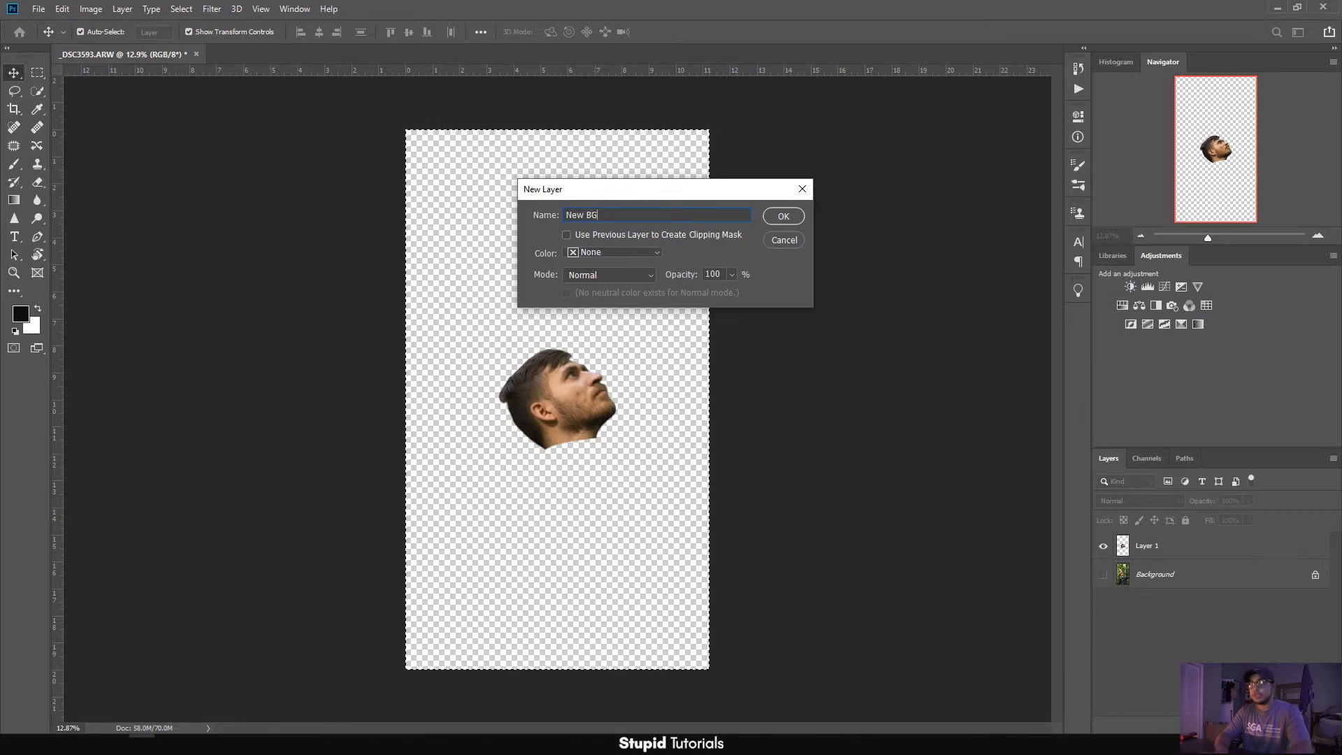
pyautogui.click(772, 219)
# - Cover the New BG layer with a dark grey foreground color and place it beneath the head's layer
pyautogui.click(13, 164)
pyautogui.click(21, 314)
pyautogui.click(915, 649)
pyautogui.click(1234, 486)
pyautogui.moveTo(409, 138)
pyautogui.mouseDown()
pyautogui.moveTo(716, 344)
pyautogui.moveTo(1139, 699)
pyautogui.mouseUp()
pyautogui.hotkey('ctrl', '[')
pyautogui.hotkey('ctrl', 'd')
pyautogui.press('v')
pyautogui.moveTo(1208, 237); pyautogui.dragTo(1226, 237)
pyautogui.hotkey('ctrl', '0')
# - Add monochromatic Gaussian noise of 13.46% to the New BG layer
pyautogui.click(211, 8)
pyautogui.moveTo(324, 207)
pyautogui.click(417, 206)
pyautogui.moveTo(587, 345); pyautogui.dragTo(581, 344)
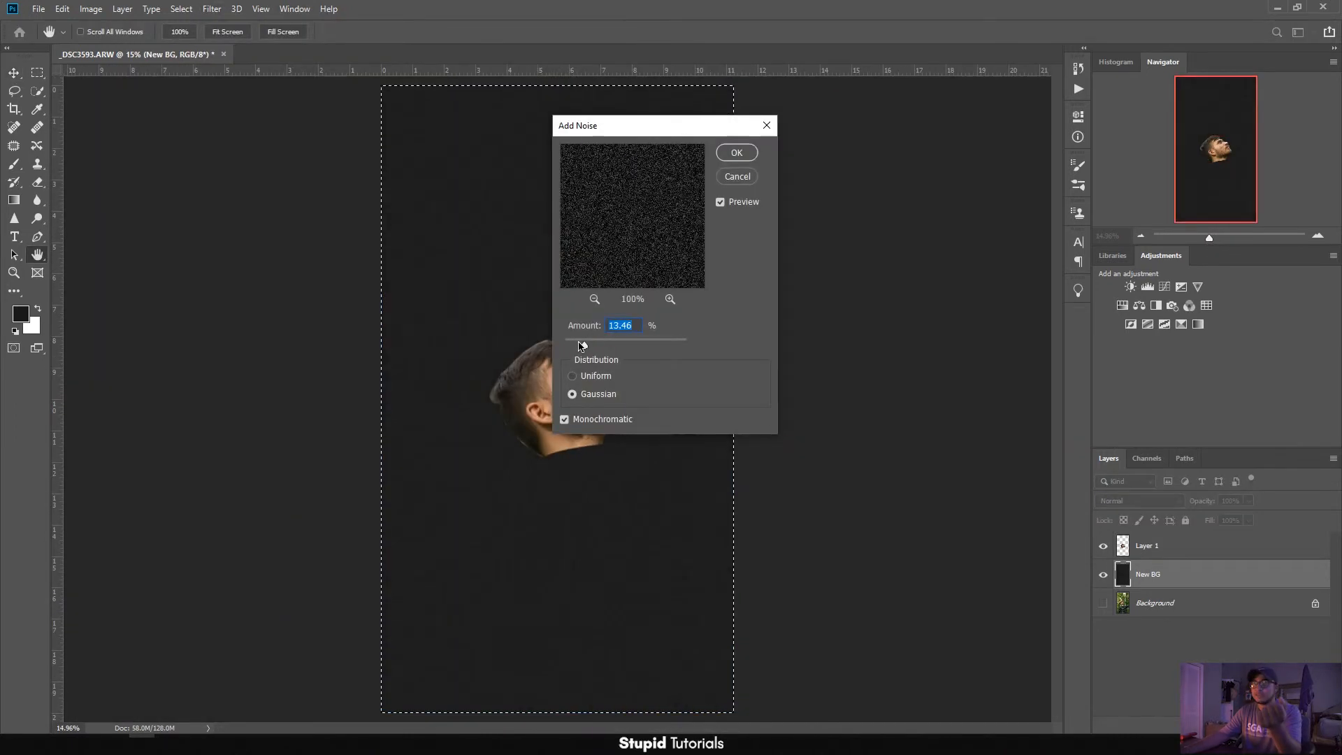
pyautogui.click(736, 153)
# - Give the head on Layer 1 a soft drop shadow, adjusting its opacity, distance and spread
pyautogui.click(1174, 545)
pyautogui.click(1215, 724)
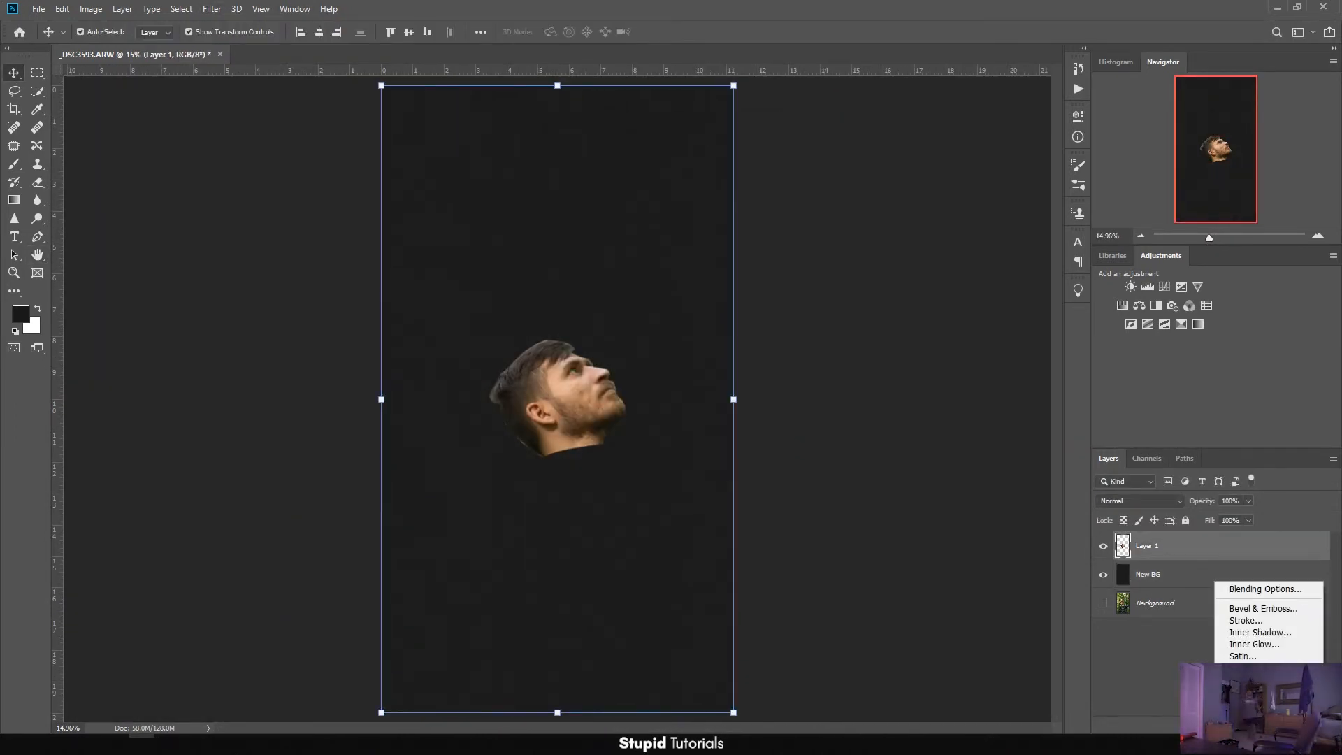
pyautogui.click(1252, 668)
pyautogui.click(736, 559)
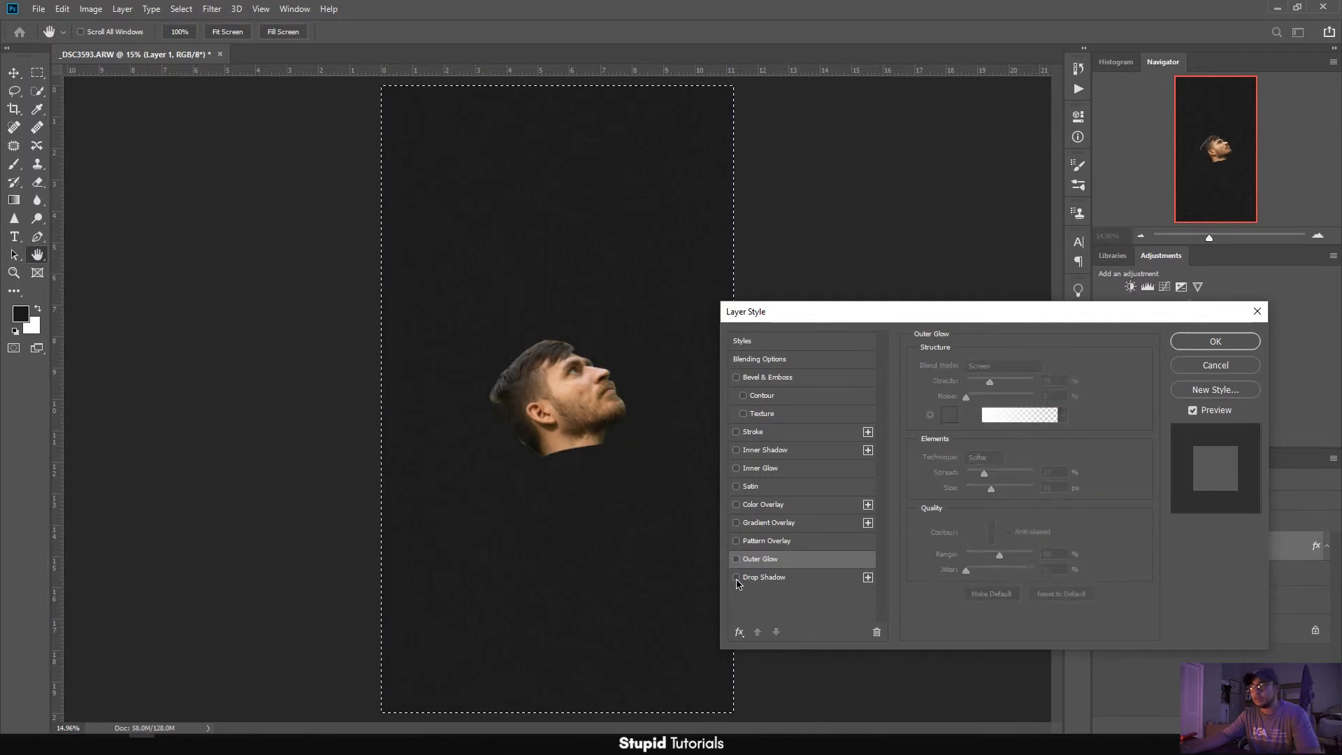
pyautogui.click(736, 577)
pyautogui.moveTo(966, 446); pyautogui.dragTo(988, 446)
pyautogui.moveTo(973, 386); pyautogui.dragTo(1001, 386)
pyautogui.moveTo(982, 429)
pyautogui.mouseDown()
pyautogui.moveTo(1013, 429)
pyautogui.moveTo(974, 446)
pyautogui.mouseUp()
pyautogui.click(1225, 344)
# - Add a thin white stroke around the head on Layer 1, setting its size, color and opacity
pyautogui.scroll(-3, 557, 399)
pyautogui.scroll(6, 1170, 305)
pyautogui.click(1163, 548)
pyautogui.click(1218, 724)
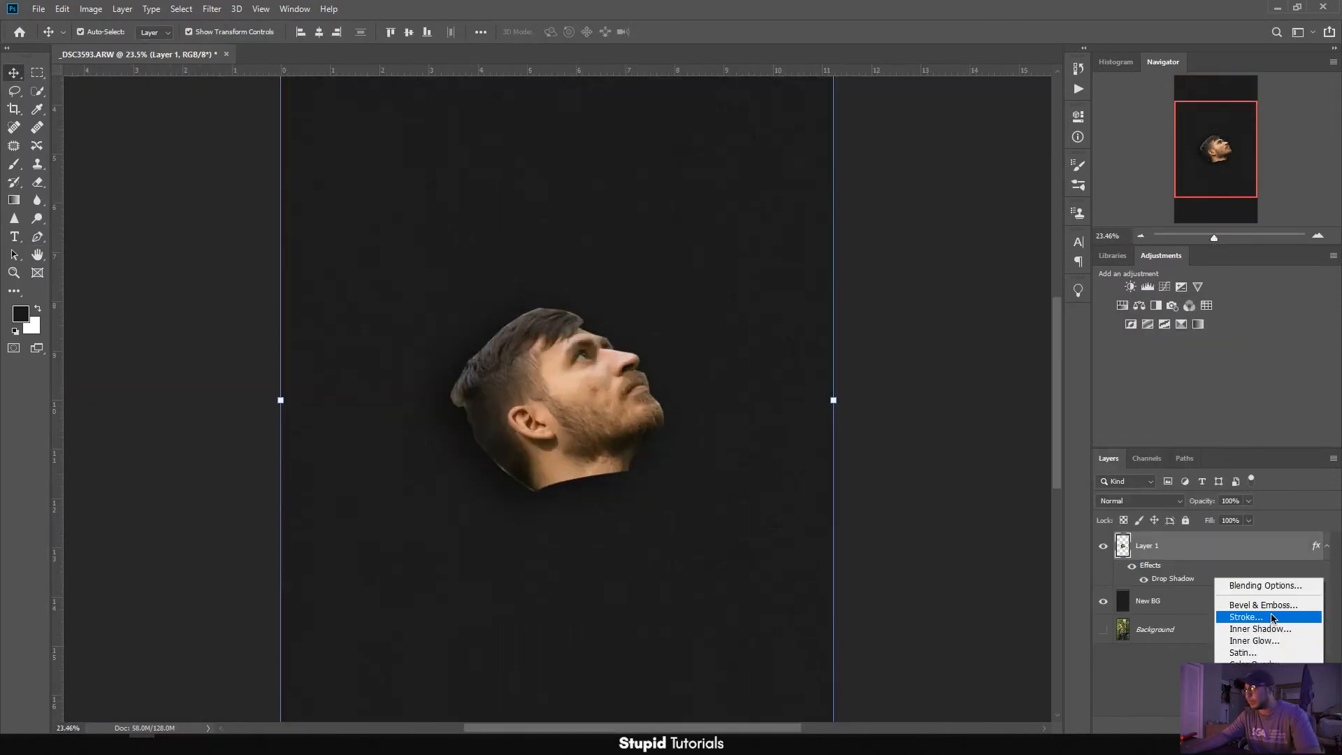
pyautogui.click(1252, 617)
pyautogui.moveTo(969, 365); pyautogui.dragTo(972, 366)
pyautogui.click(946, 464)
pyautogui.click(919, 492)
pyautogui.click(1235, 485)
pyautogui.moveTo(979, 412); pyautogui.dragTo(1033, 412)
pyautogui.moveTo(972, 366); pyautogui.dragTo(969, 365)
pyautogui.click(977, 445)
pyautogui.click(1018, 439)
pyautogui.click(1214, 341)
# - Switch to the browser and open a single wooden popsicle stick picture from the Google image results
pyautogui.moveTo(1214, 239); pyautogui.dragTo(1208, 239)
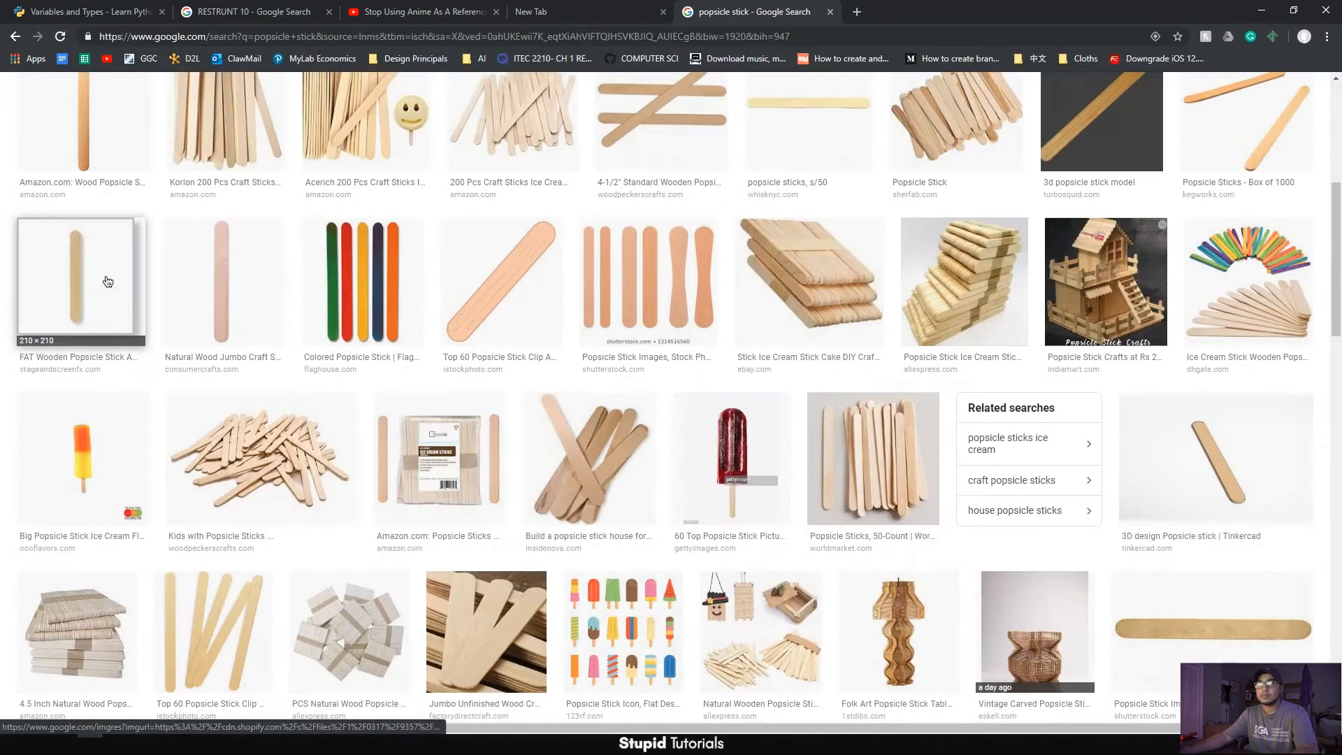
pyautogui.click(102, 284)
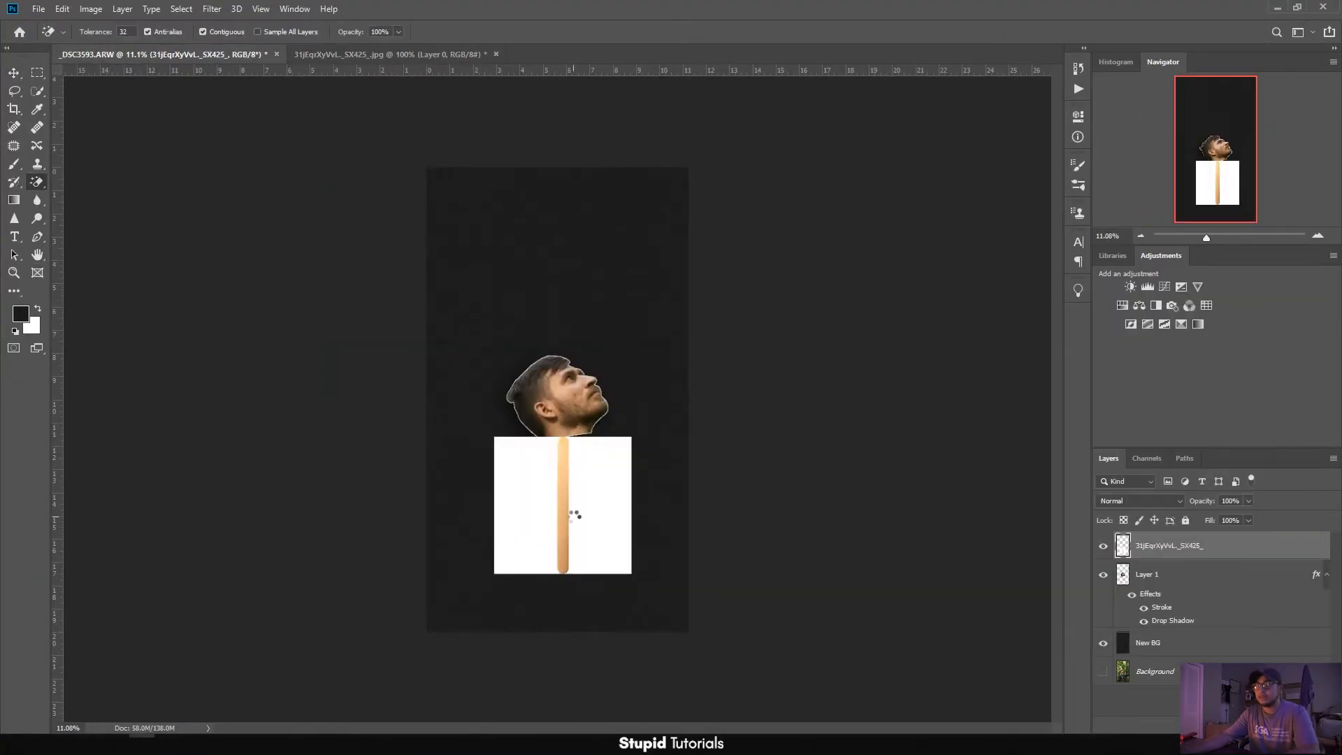
# - Enlarge and tilt the popsicle stick, position it as a handle under the head, and place its layer below Layer 1
pyautogui.hotkey('ctrl', 't')
pyautogui.moveTo(568, 437); pyautogui.dragTo(581, 353)
pyautogui.moveTo(594, 355); pyautogui.dragTo(557, 353)
pyautogui.moveTo(565, 482); pyautogui.dragTo(587, 494)
pyautogui.moveTo(550, 369); pyautogui.dragTo(565, 417)
pyautogui.moveTo(603, 516); pyautogui.dragTo(611, 514)
pyautogui.moveTo(616, 579); pyautogui.dragTo(604, 550)
pyautogui.press('Return')
pyautogui.hotkey('ctrl', '[')
pyautogui.moveTo(580, 505); pyautogui.dragTo(575, 504)
# - Give the stick layer a drop shadow at 51% opacity and a stroke, and move the head and stick together higher on the canvas
pyautogui.rightClick(1194, 551)
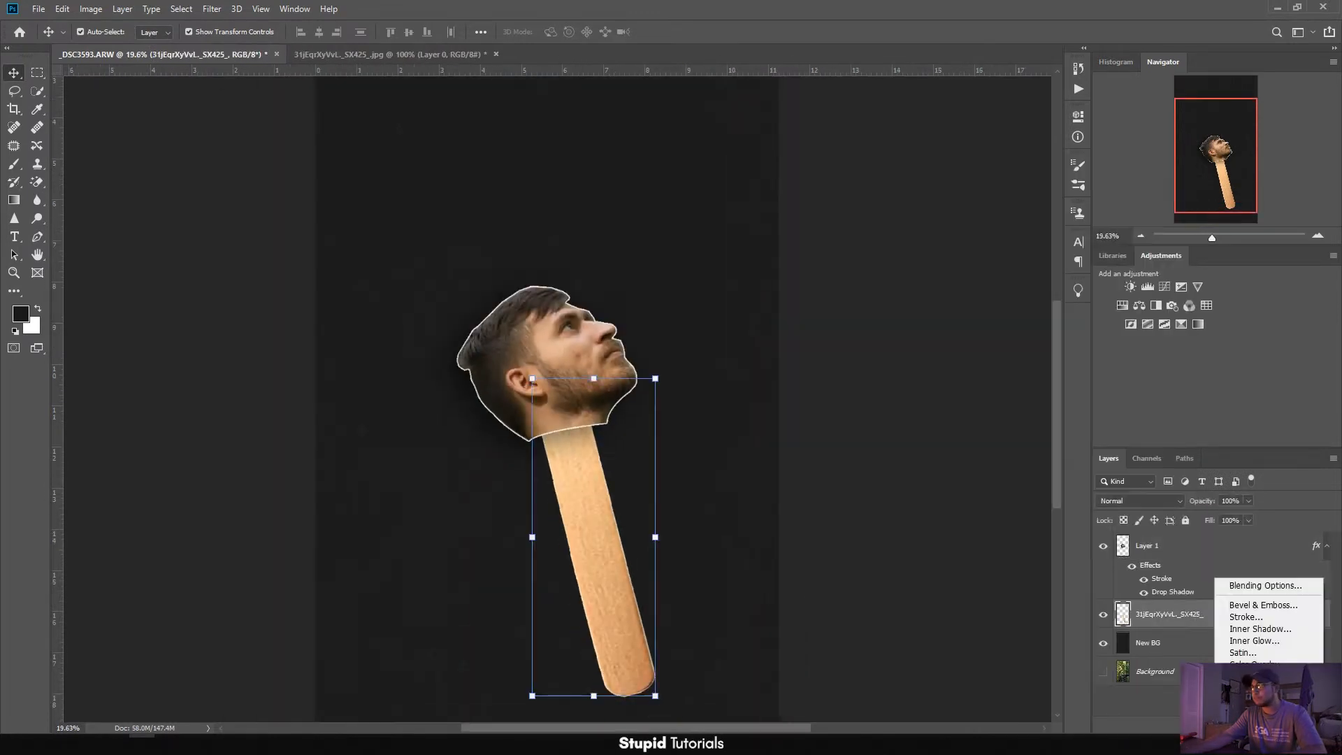
pyautogui.click(1181, 727)
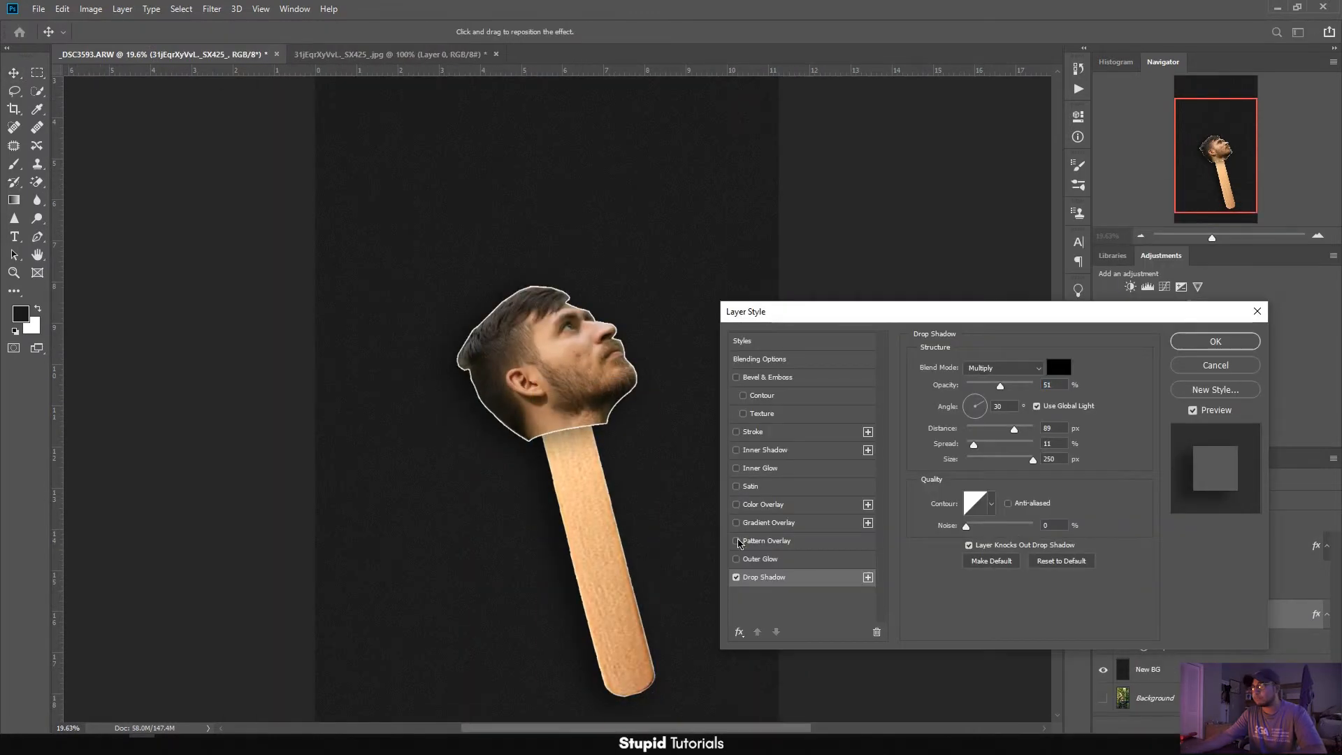
pyautogui.click(737, 431)
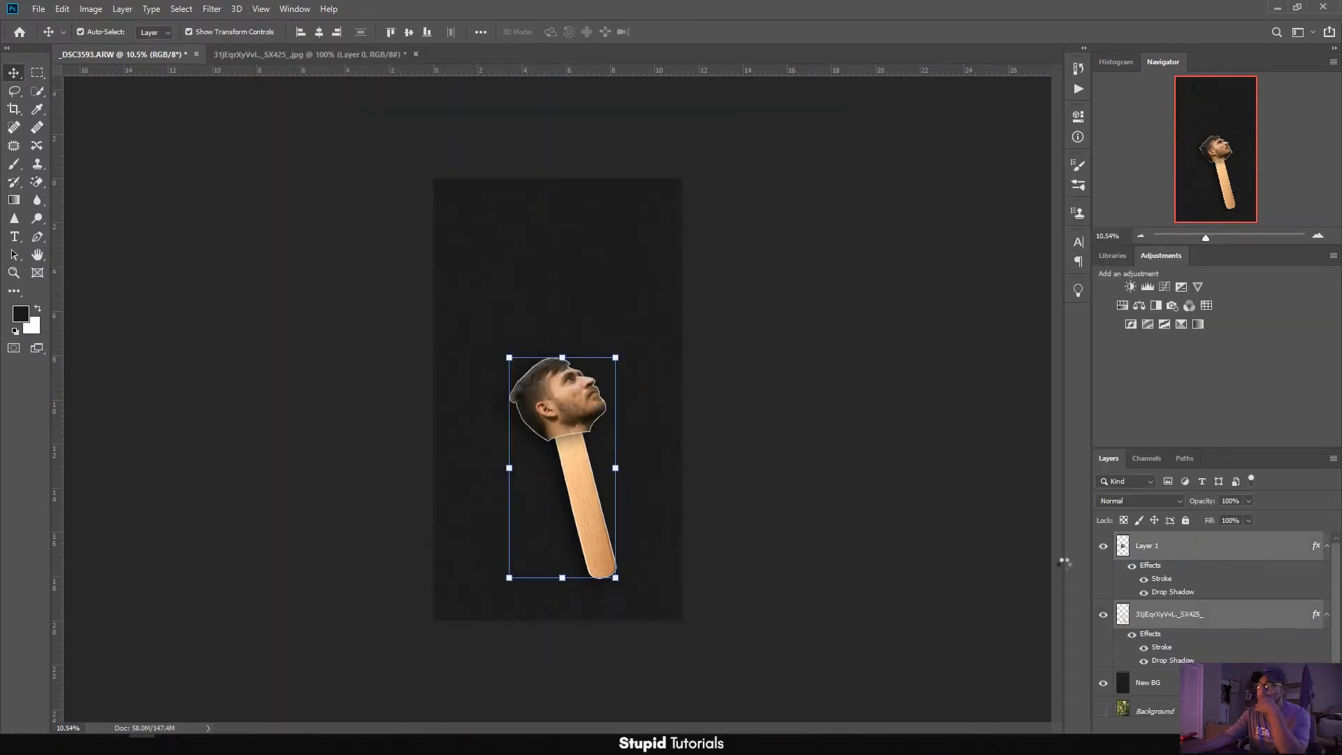
pyautogui.moveTo(542, 409); pyautogui.dragTo(537, 371)
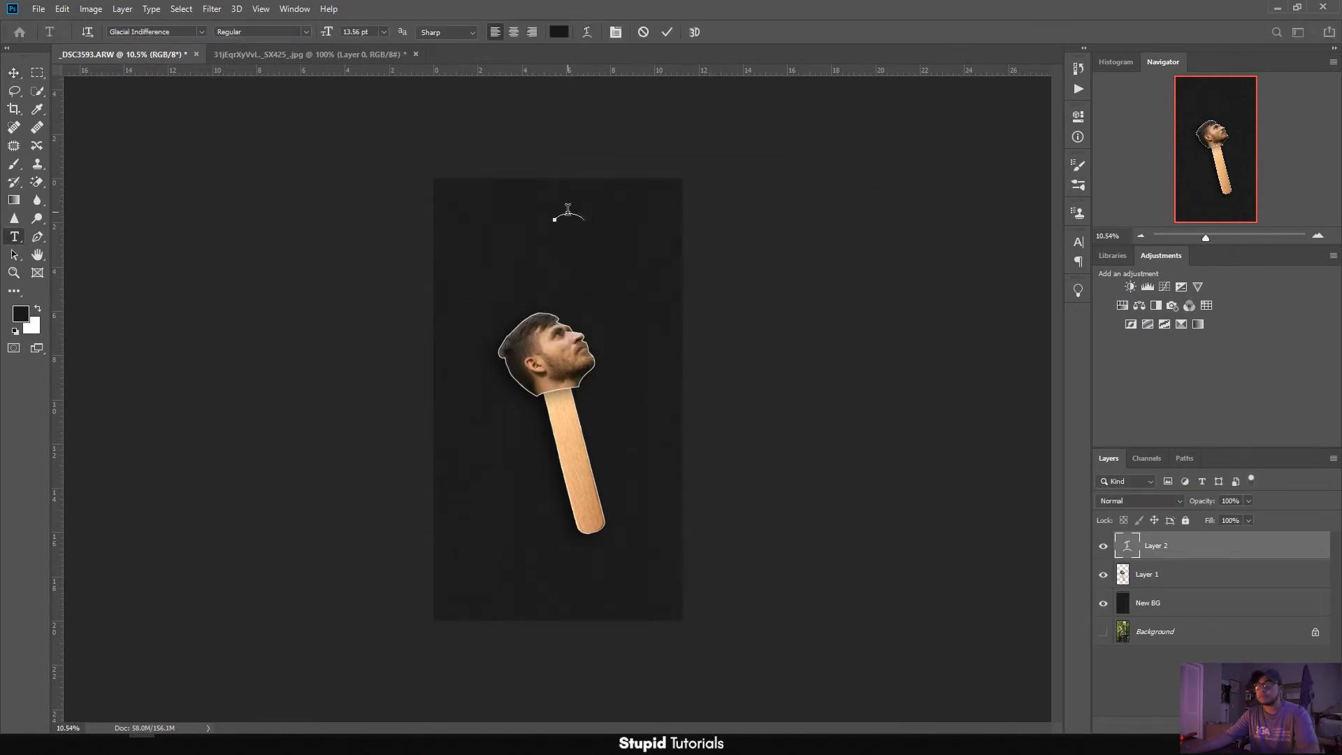
# - Adjust the bend of the arc warp on the title text "The"
pyautogui.click(586, 32)
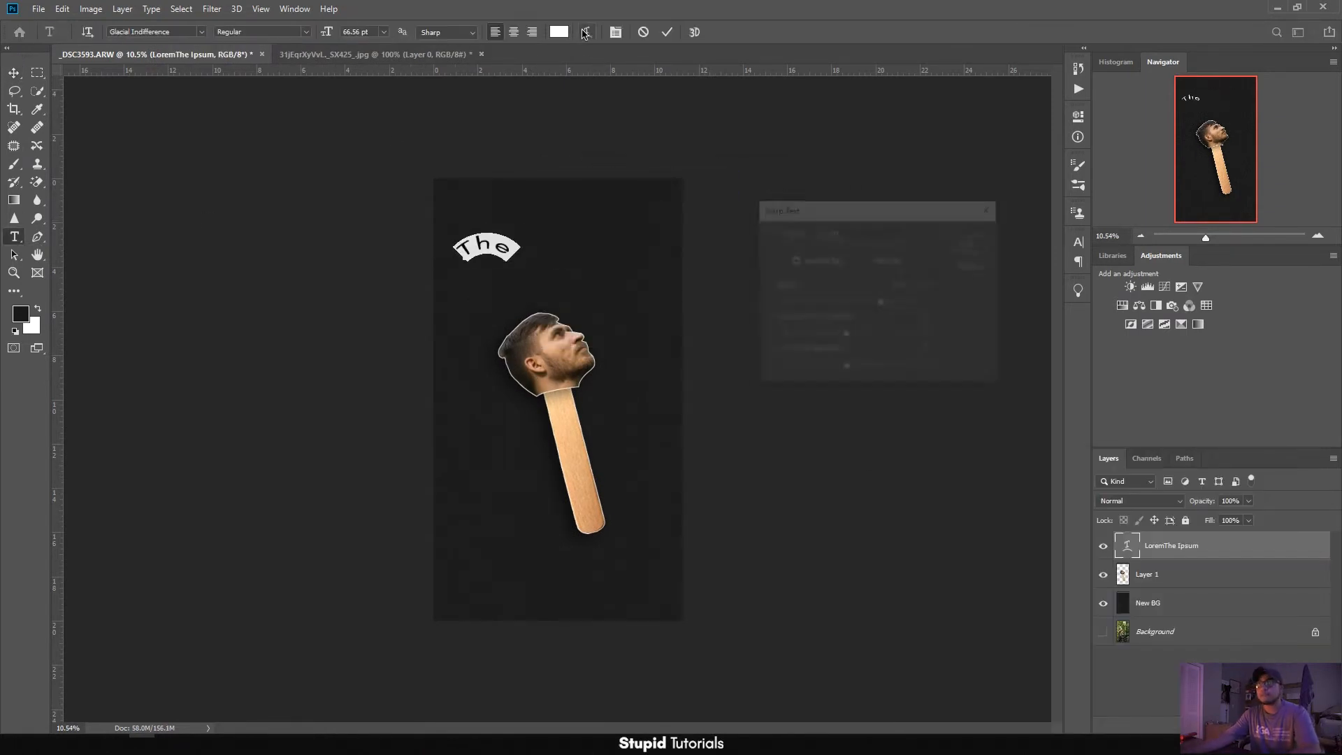
pyautogui.moveTo(885, 307); pyautogui.dragTo(902, 314)
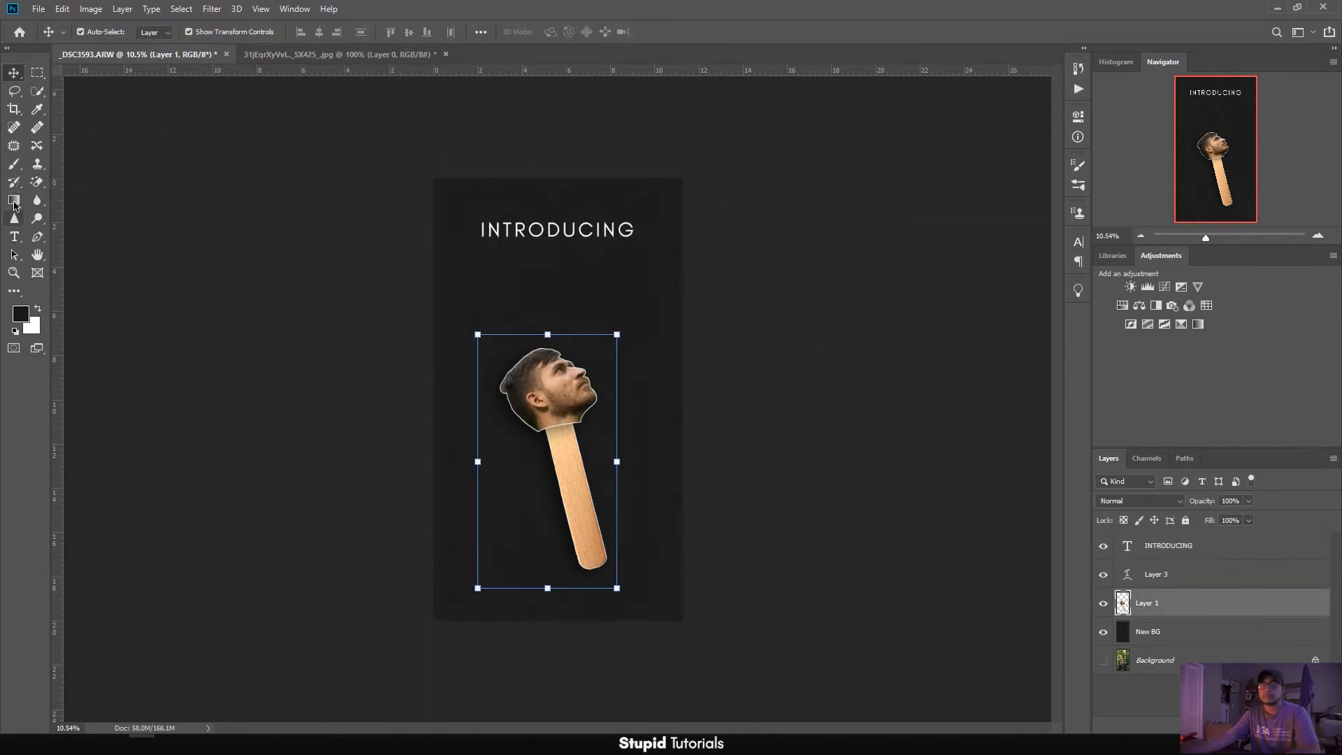
# - Set the SEBI STICK text in Big Caslon FB and replace its wording with "SEBI-POP"
pyautogui.hotkey('ctrl', 'a')
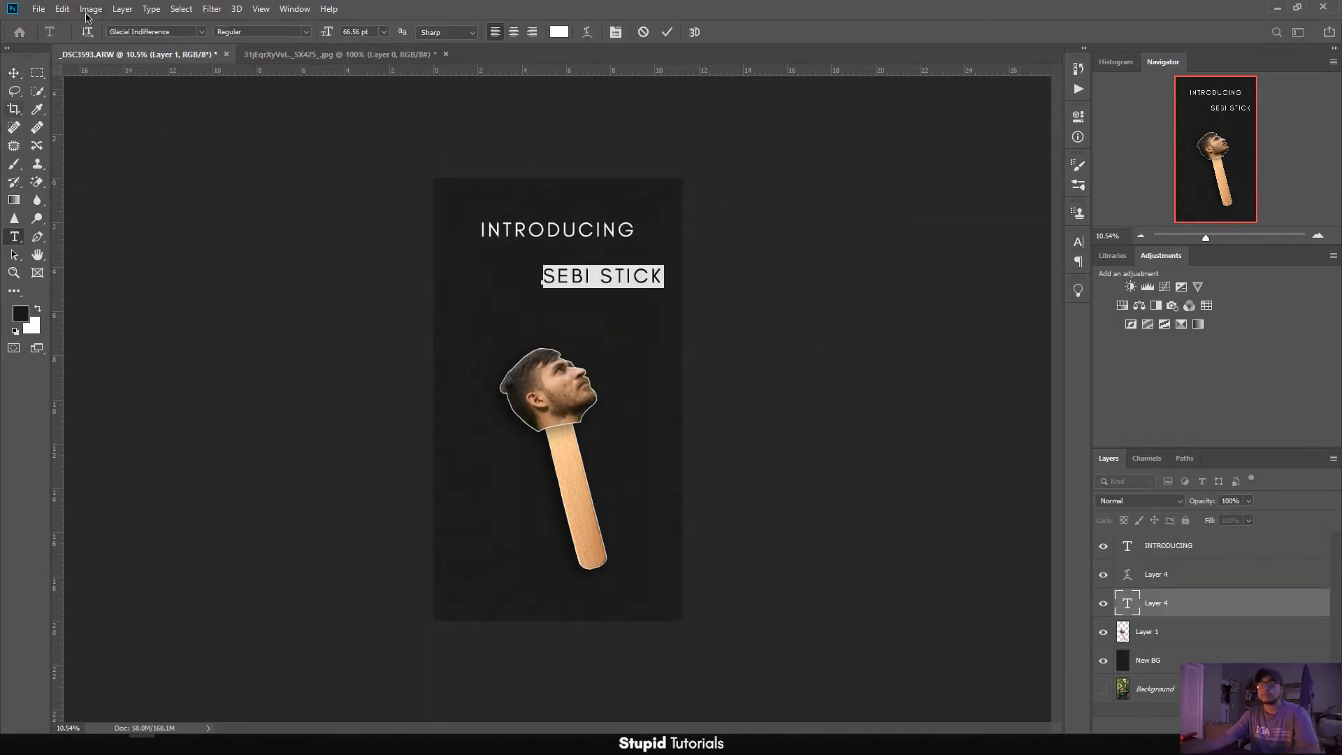
pyautogui.click(200, 31)
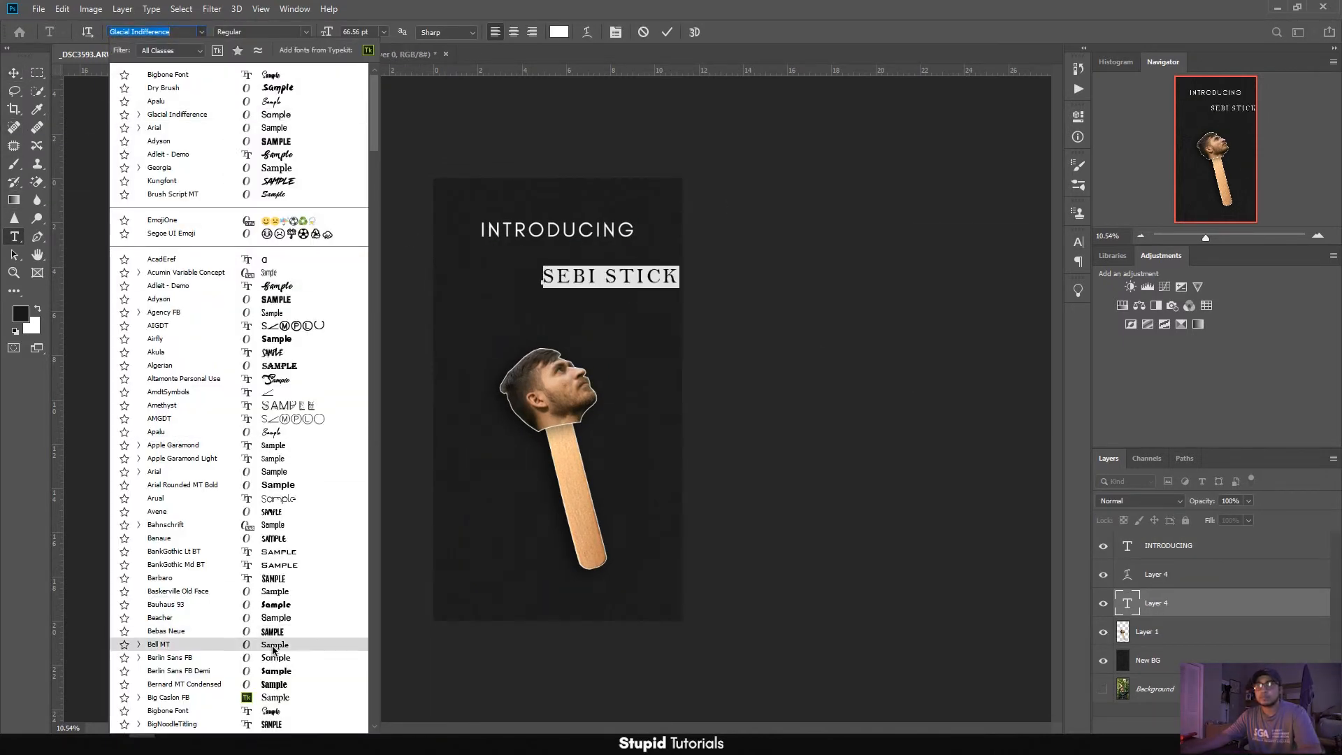
pyautogui.click(161, 654)
pyautogui.write('Seb')
pyautogui.press('BackSpace')
pyautogui.press('BackSpace')
pyautogui.write('EBI-POP')
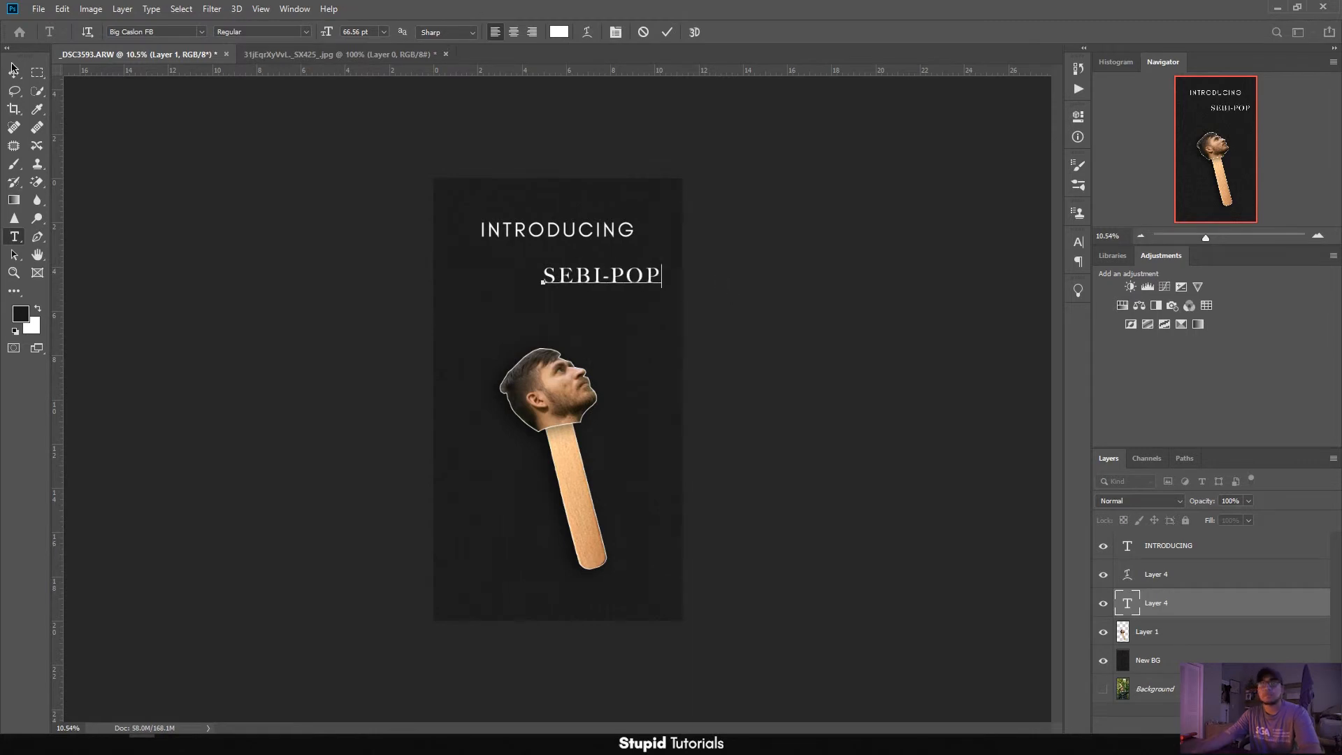
# - Move the SEBI-POP title down to the bottom of the poster, centred below the stick
pyautogui.hotkey('ctrl', 'Return')
pyautogui.press('v')
pyautogui.moveTo(615, 279); pyautogui.dragTo(564, 588)
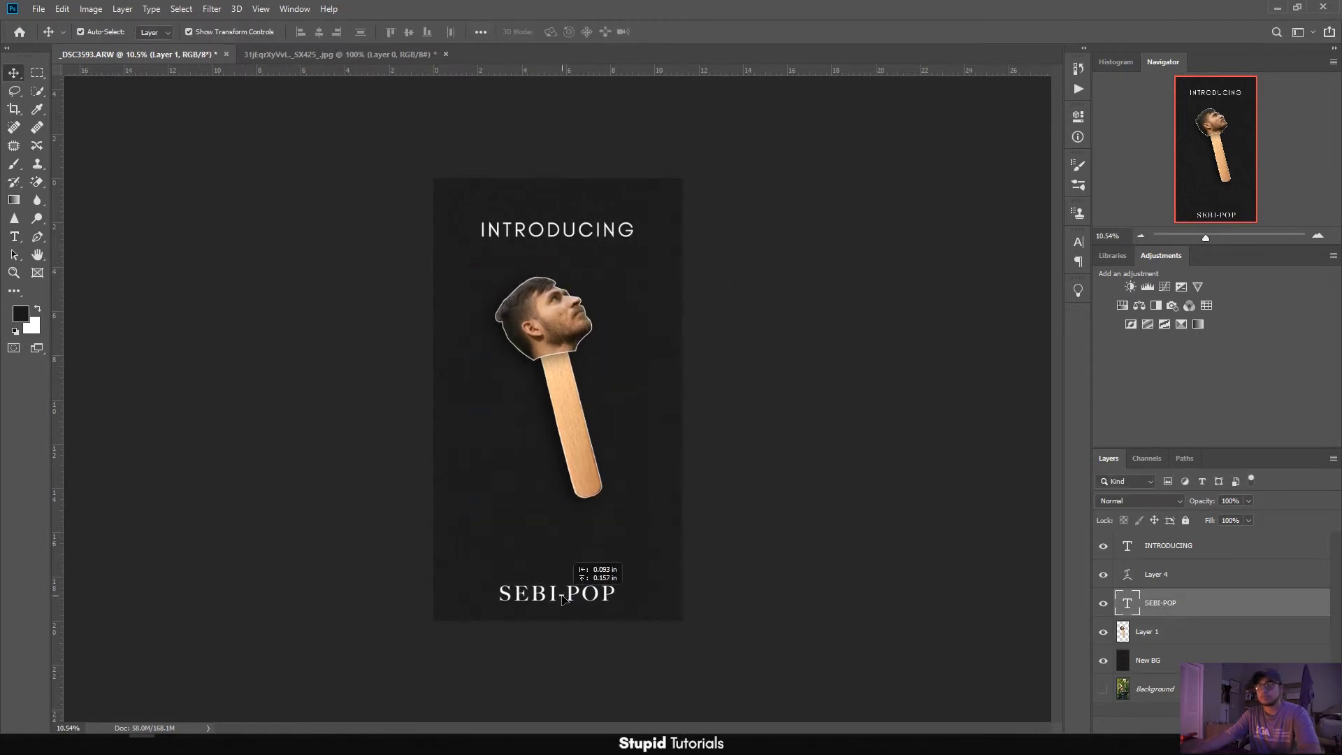
# - Draw a red rectangle above SEBI-POP and fit a smaller white "BUY NOW" text inside it
pyautogui.press('u')
pyautogui.moveTo(503, 529); pyautogui.dragTo(620, 563)
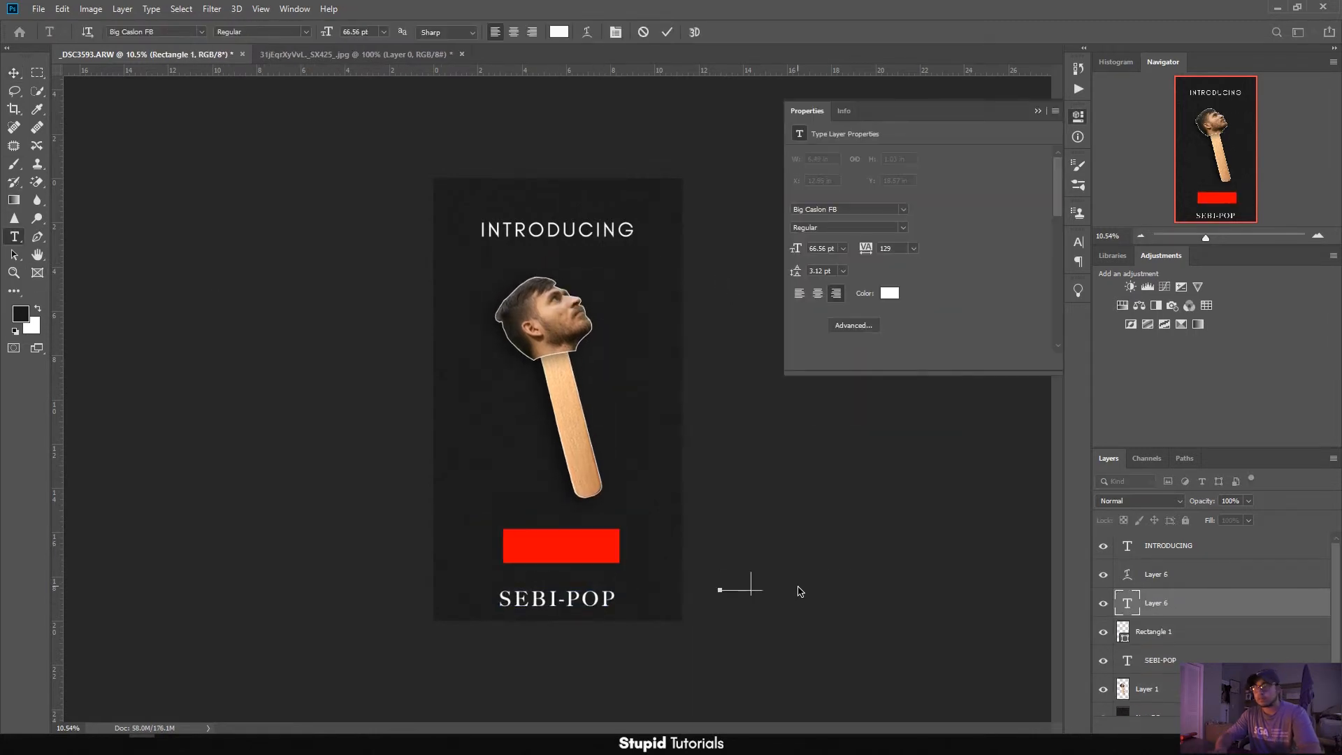
pyautogui.hotkey('ctrl', 'Return')
pyautogui.press('v')
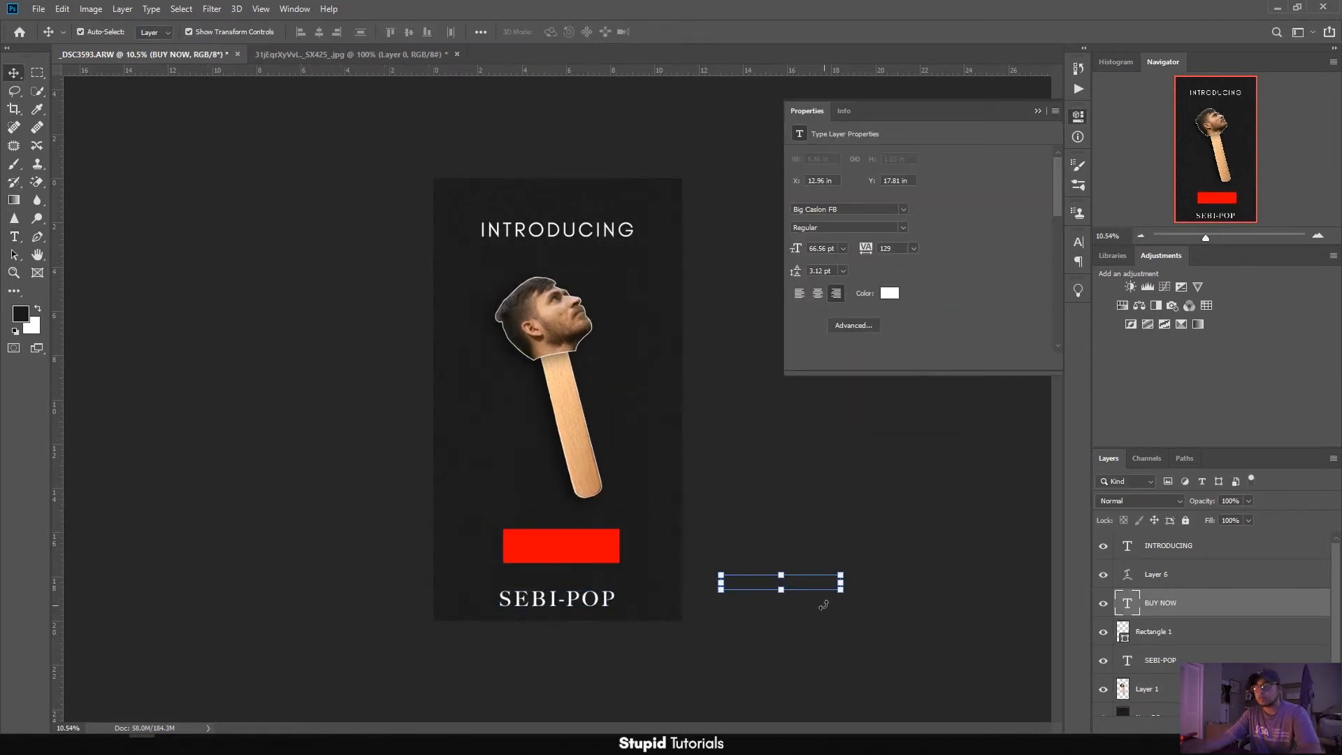
pyautogui.moveTo(693, 585); pyautogui.dragTo(510, 551)
pyautogui.moveTo(621, 540); pyautogui.dragTo(606, 545)
pyautogui.press('Return')
# - Shift the head and stick toward the poster's left edge, enlarge them, and place SEBI-POP beside the stick
pyautogui.moveTo(558, 332); pyautogui.dragTo(514, 333)
pyautogui.moveTo(581, 602); pyautogui.dragTo(634, 372)
pyautogui.moveTo(569, 225); pyautogui.dragTo(608, 258)
pyautogui.click(528, 413)
pyautogui.moveTo(569, 516); pyautogui.dragTo(587, 545)
pyautogui.press('Return')
# - Delete the INTRODUCING title text from the poster
pyautogui.moveTo(594, 258); pyautogui.dragTo(565, 206)
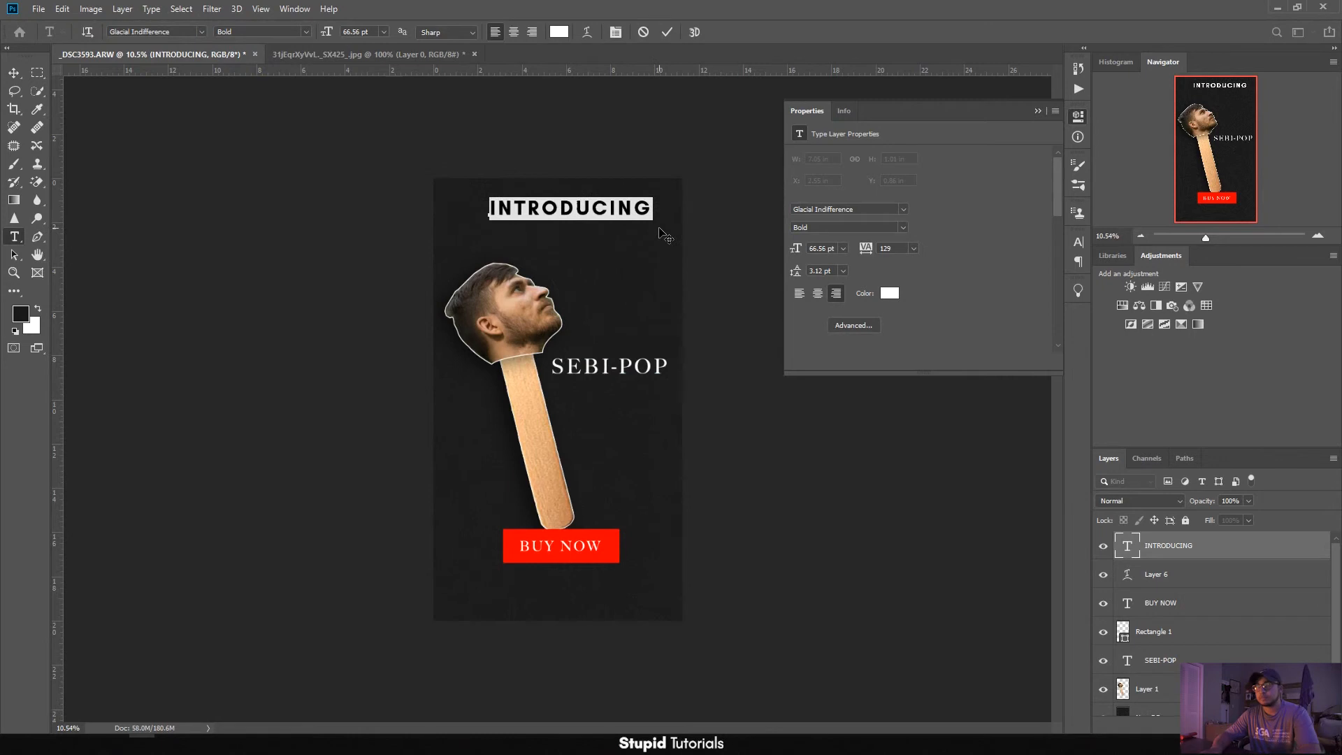
pyautogui.press('BackSpace')
pyautogui.hotkey('ctrl', 'Return')
pyautogui.press('v')
# - Lower the BUY NOW text with its red rectangle, the SEBI-POP title, and the head with its stick slightly on the poster
pyautogui.moveTo(542, 434); pyautogui.dragTo(535, 417)
pyautogui.click(1154, 622)
pyautogui.keyDown('shift'); pyautogui.click(1160, 592); pyautogui.keyUp('shift')
pyautogui.moveTo(562, 546); pyautogui.dragTo(559, 565)
pyautogui.click(601, 351)
pyautogui.moveTo(601, 360); pyautogui.dragTo(603, 383)
pyautogui.moveTo(523, 289)
pyautogui.mouseDown()
pyautogui.moveTo(534, 301)
pyautogui.moveTo(559, 235)
pyautogui.moveTo(528, 315)
pyautogui.mouseUp()
pyautogui.click(790, 445)
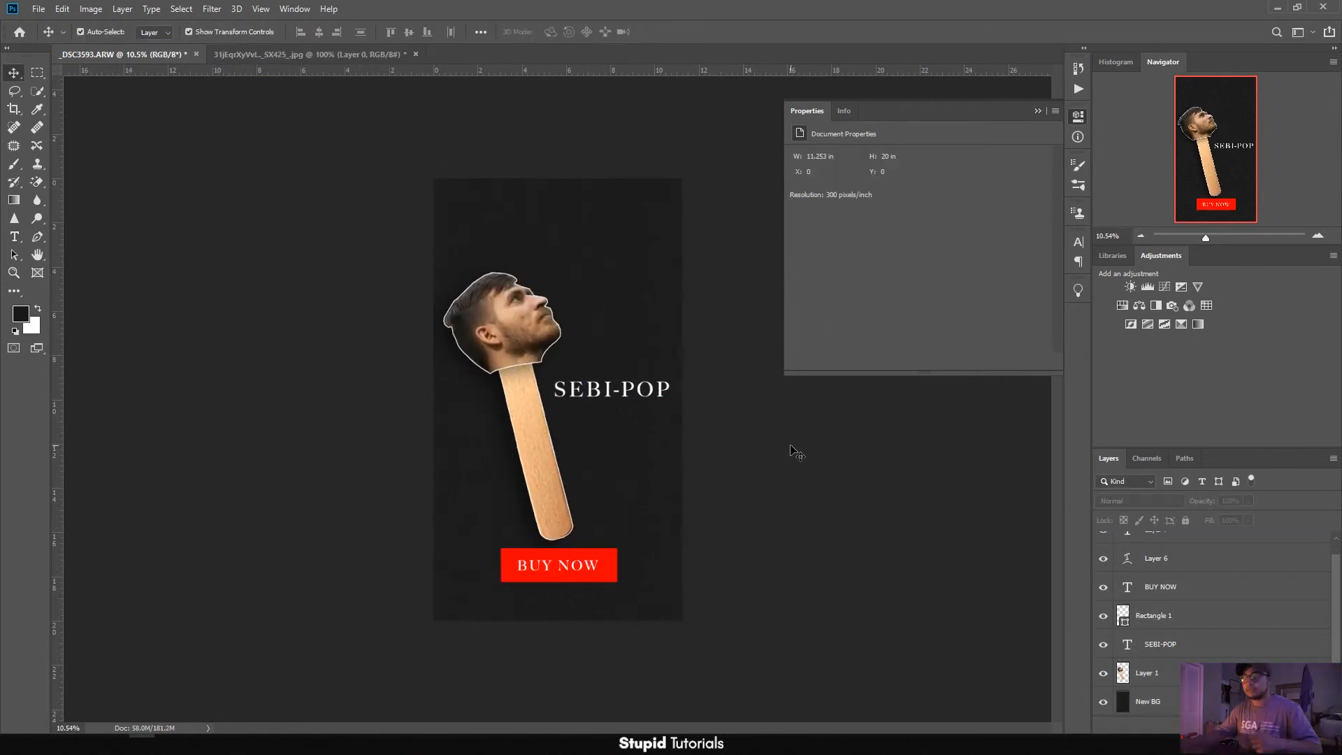
# - Draw a small triangle with the Polygon tool above the SEBI-POP title and fill it light grey
pyautogui.click(1038, 110)
pyautogui.scroll(1, 1218, 629)
pyautogui.press('u')
pyautogui.hotkey('shift', 'u')
pyautogui.hotkey('shift', 'u')
pyautogui.hotkey('shift', 'u')
pyautogui.moveTo(596, 317); pyautogui.dragTo(596, 292)
pyautogui.click(155, 32)
pyautogui.click(88, 105)
pyautogui.press('Return')
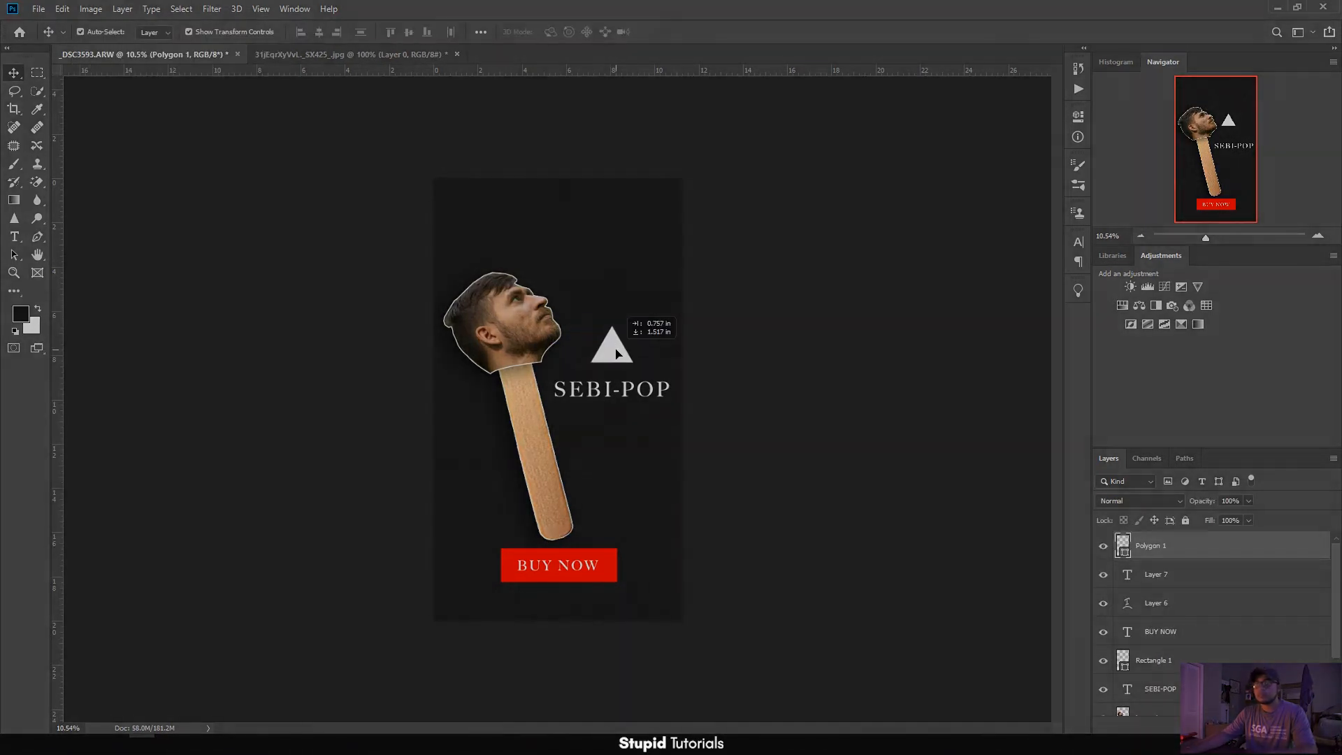